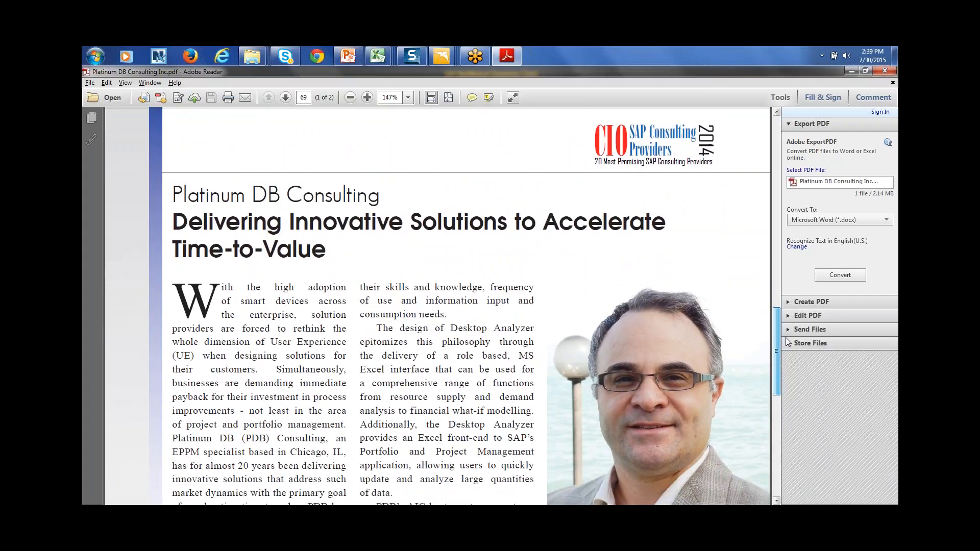
# Scroll the Platinum DB Consulting Inc.pdf down to page 2 of 2
pyautogui.moveTo(786, 338); pyautogui.dragTo(785, 338)
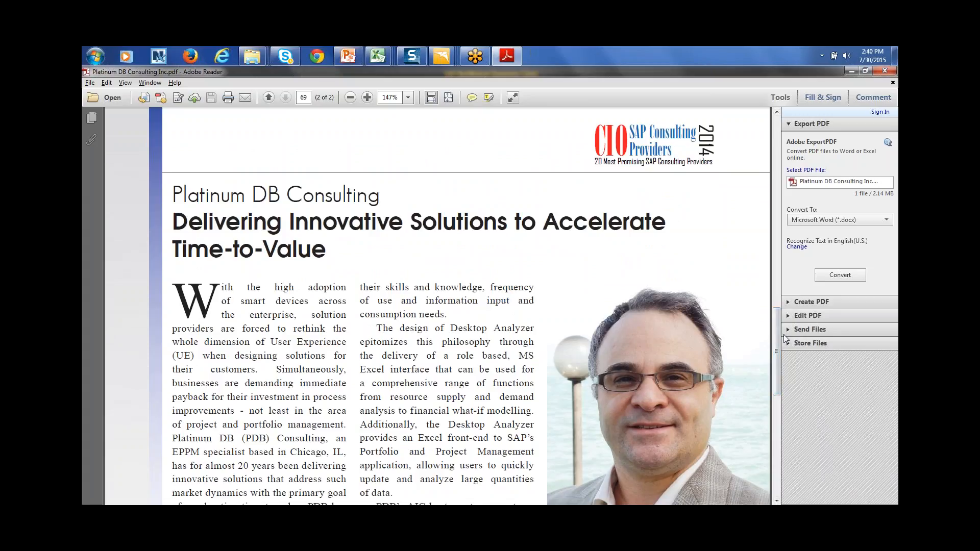
pyautogui.moveTo(776, 358); pyautogui.dragTo(776, 384)
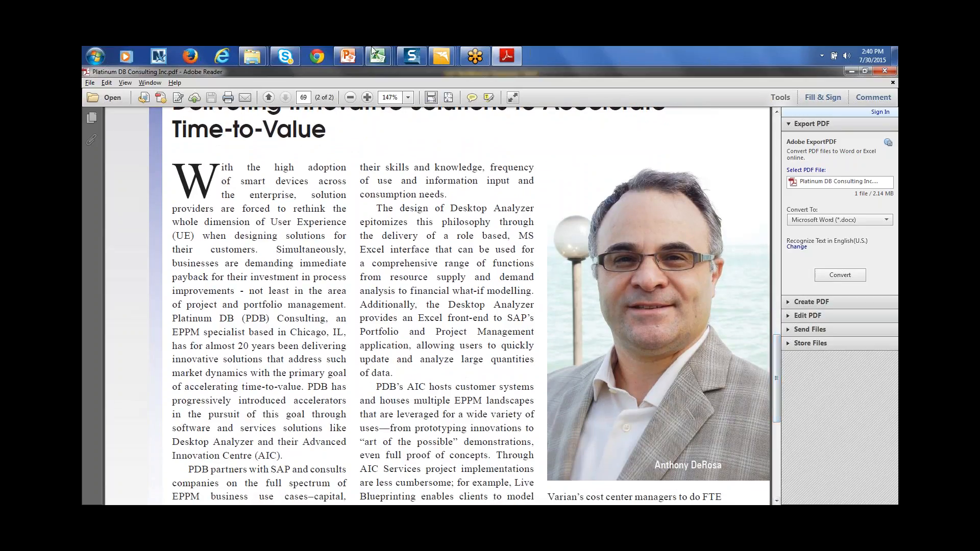
pyautogui.moveTo(375, 51)
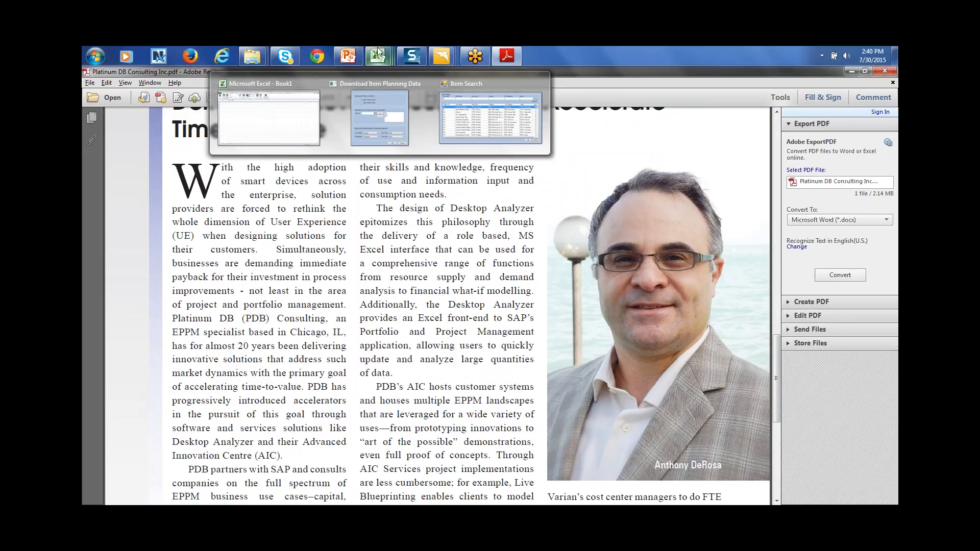
# Download the FINANCIAL planning data for items K1, K10 and K11, Jan-15 to Dec-15, into Book1
pyautogui.click(491, 118)
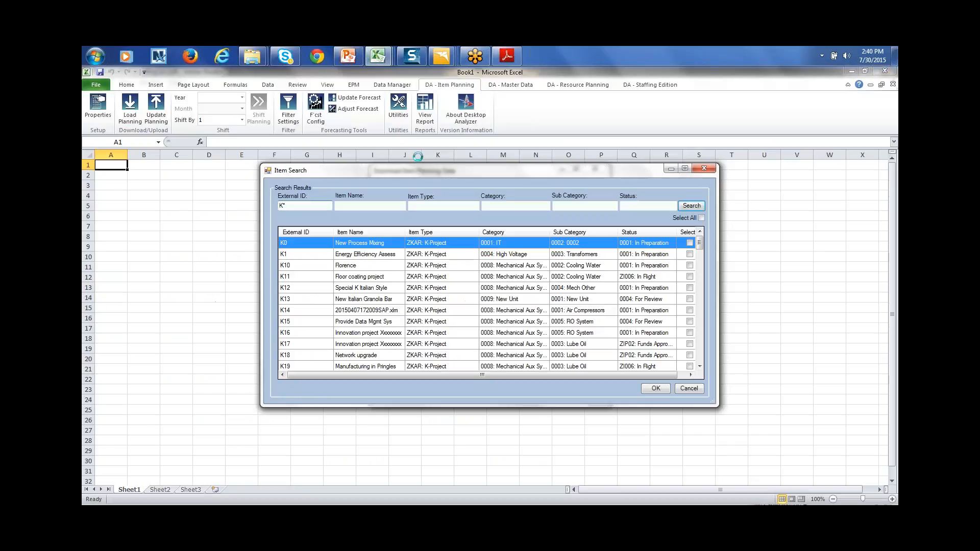
pyautogui.click(705, 169)
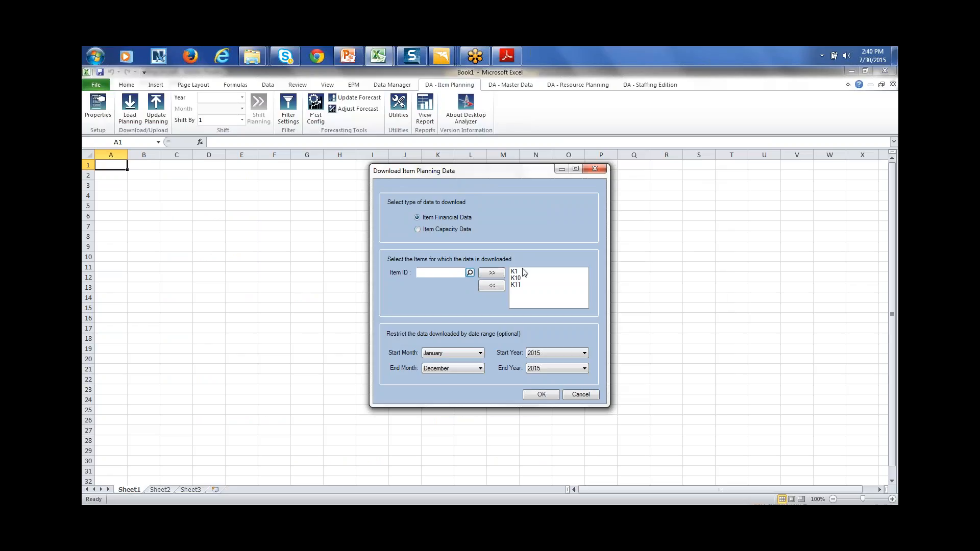
pyautogui.click(470, 273)
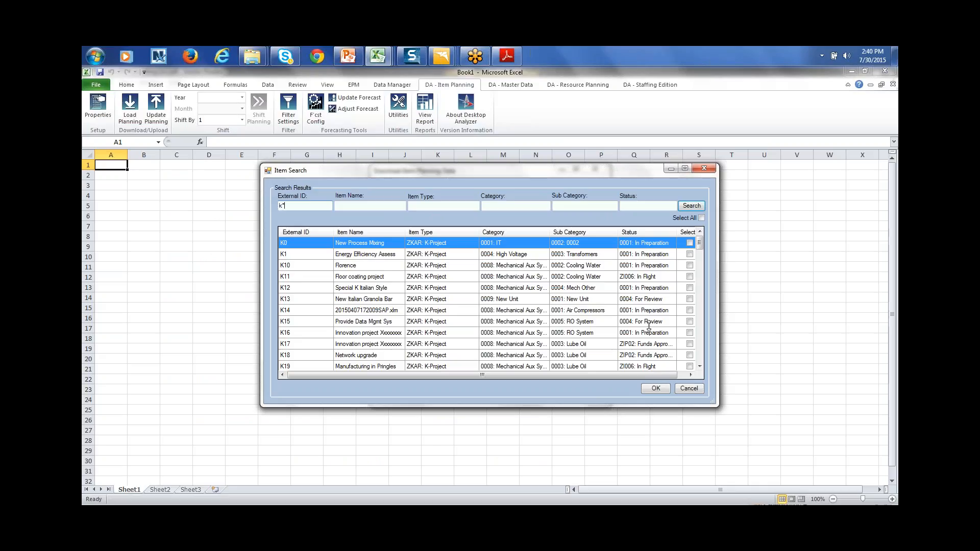
pyautogui.click(701, 219)
pyautogui.click(698, 389)
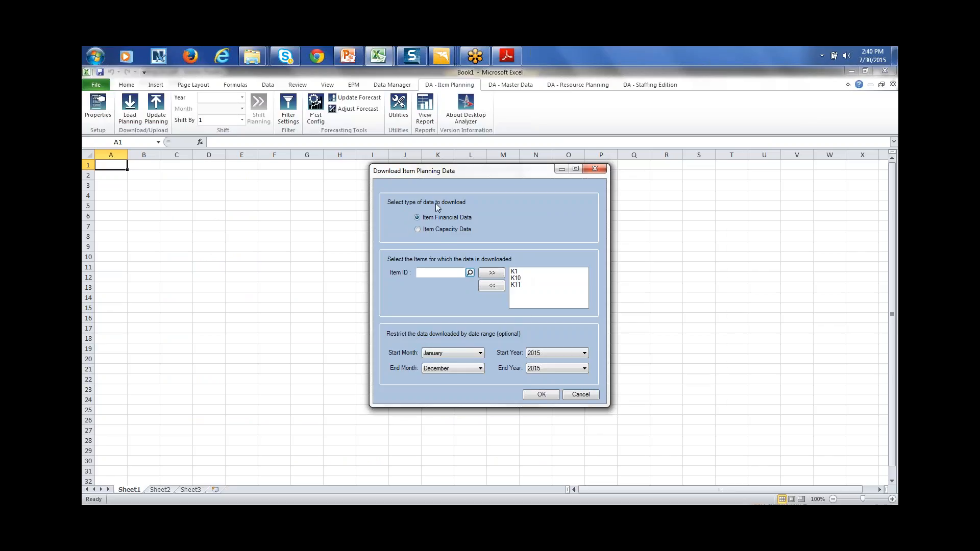
pyautogui.click(550, 395)
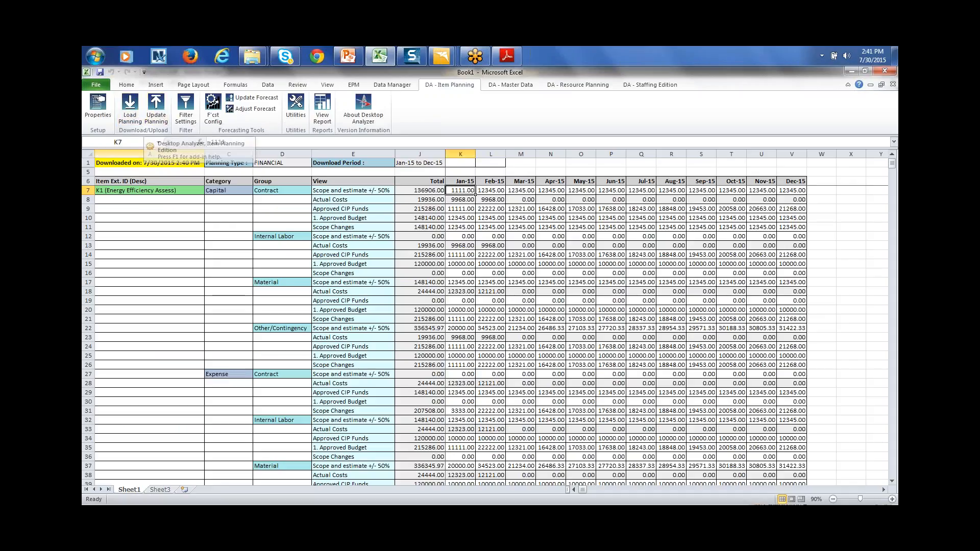
# Expand 1. Approved Budget, Capital, Actual Costs and Approved CIP Funds in Filter Settings, then cancel
pyautogui.click(186, 112)
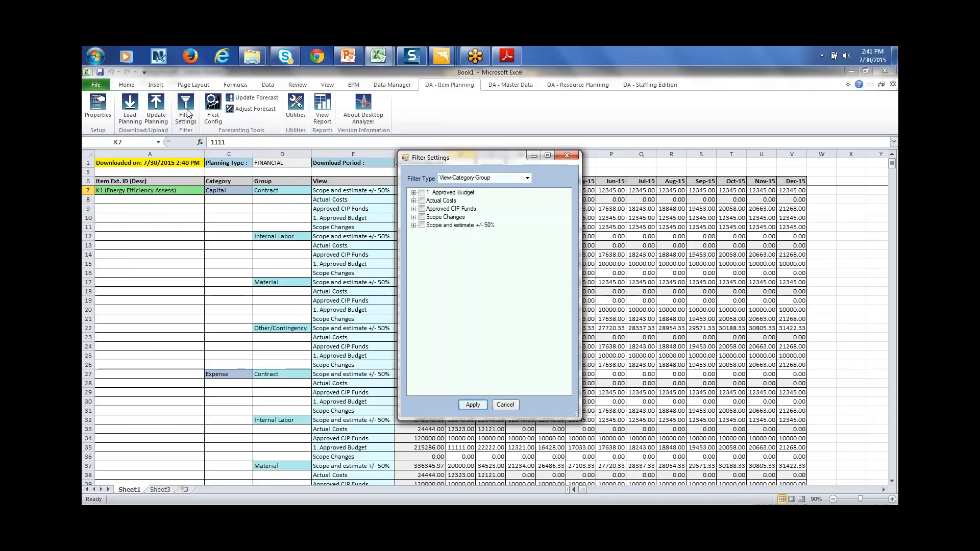
pyautogui.click(422, 192)
pyautogui.click(415, 193)
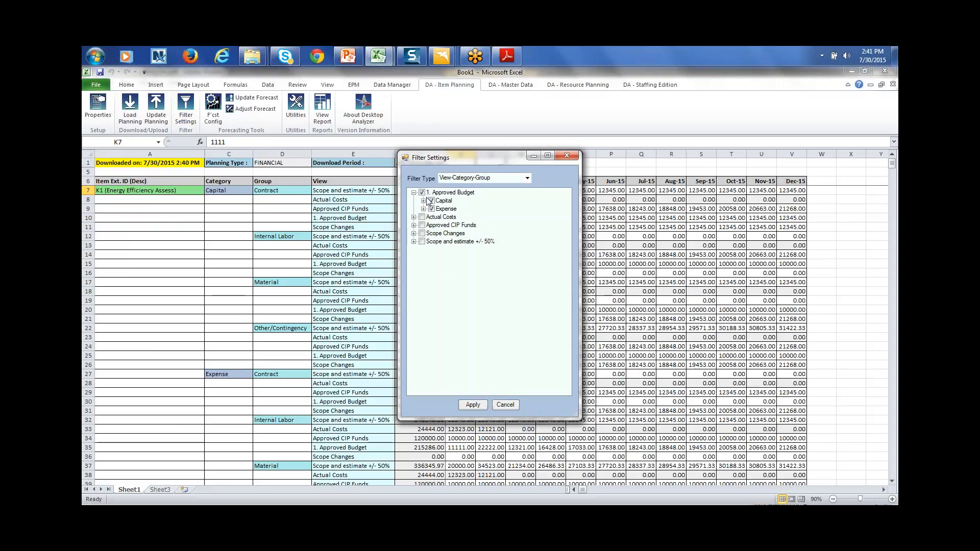
pyautogui.click(423, 201)
pyautogui.click(414, 250)
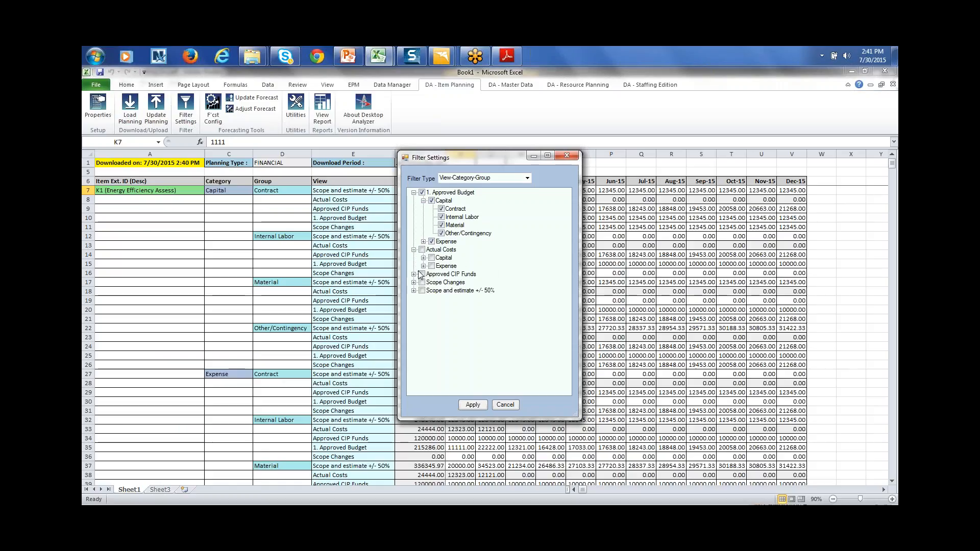
pyautogui.click(414, 275)
pyautogui.click(506, 405)
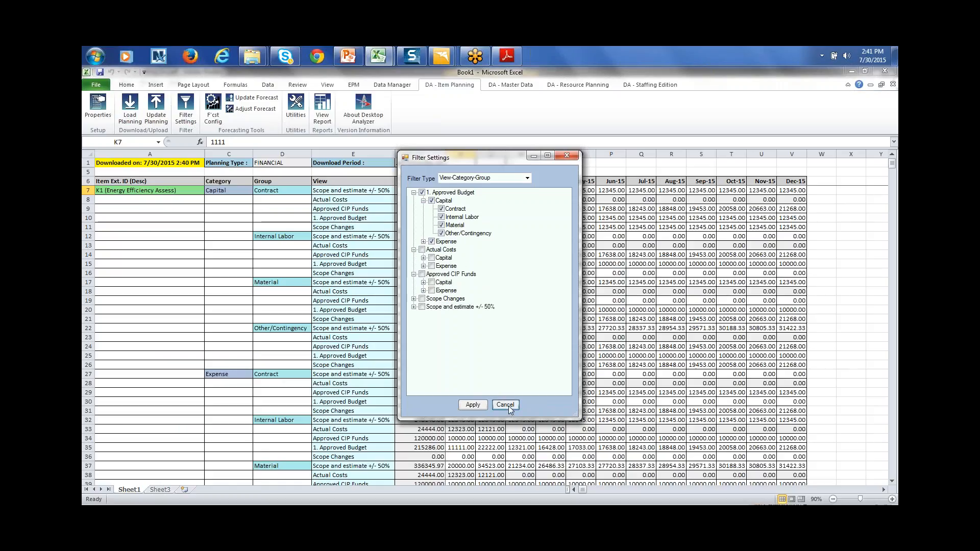
# Copy 1111 from K7 into every month from Jan-15 to Dec-15 of row 7
pyautogui.click(496, 207)
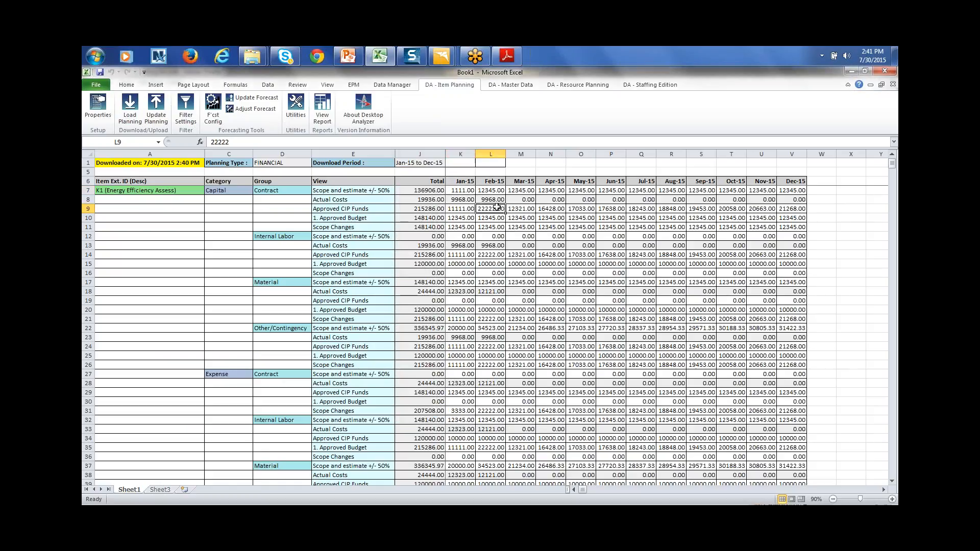
pyautogui.click(462, 190)
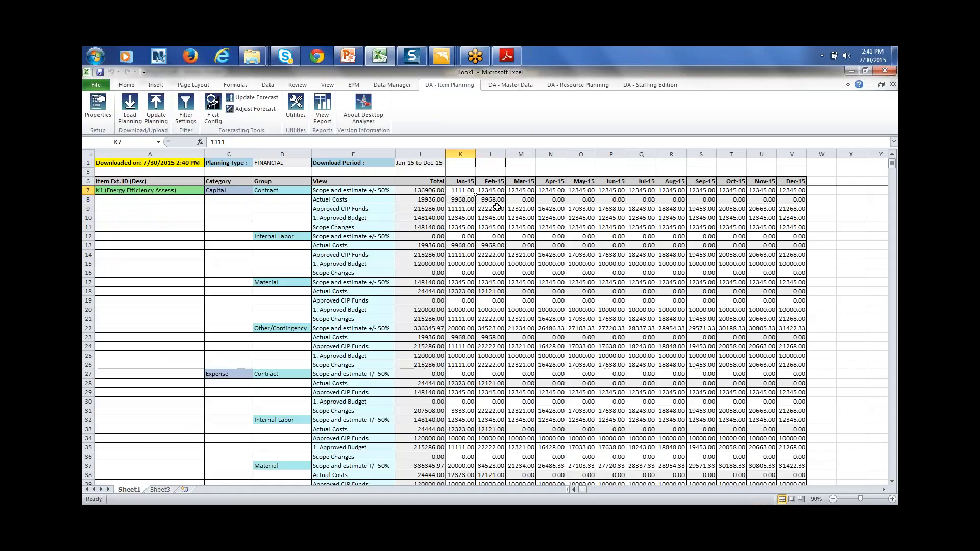
pyautogui.hotkey('ctrl', 'c')
pyautogui.moveTo(462, 190); pyautogui.dragTo(792, 190)
pyautogui.hotkey('ctrl', 'v')
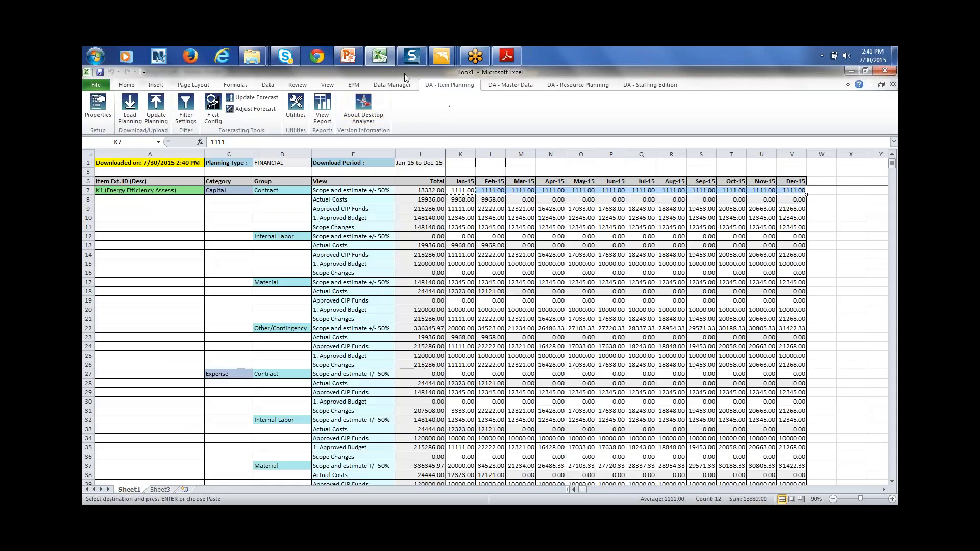
pyautogui.moveTo(442, 60)
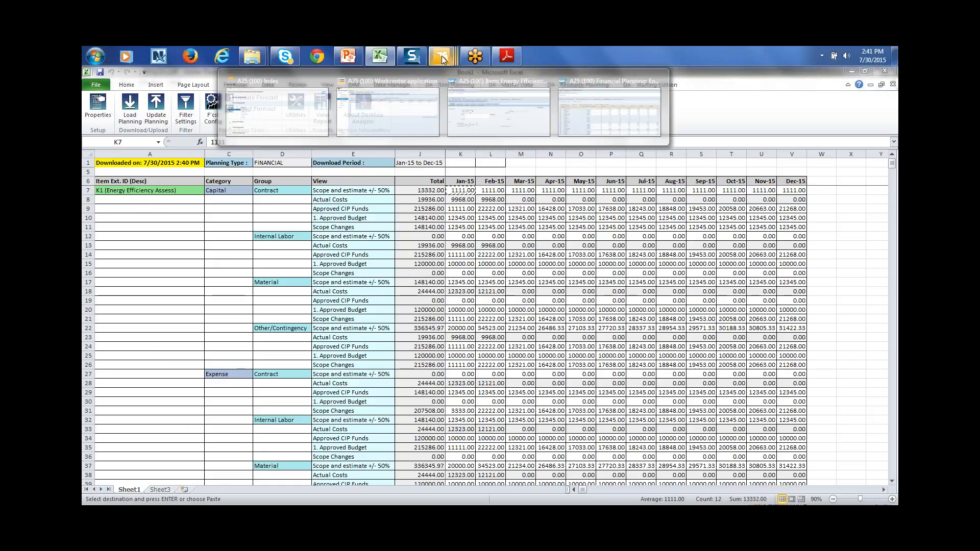
pyautogui.click(574, 110)
pyautogui.click(480, 287)
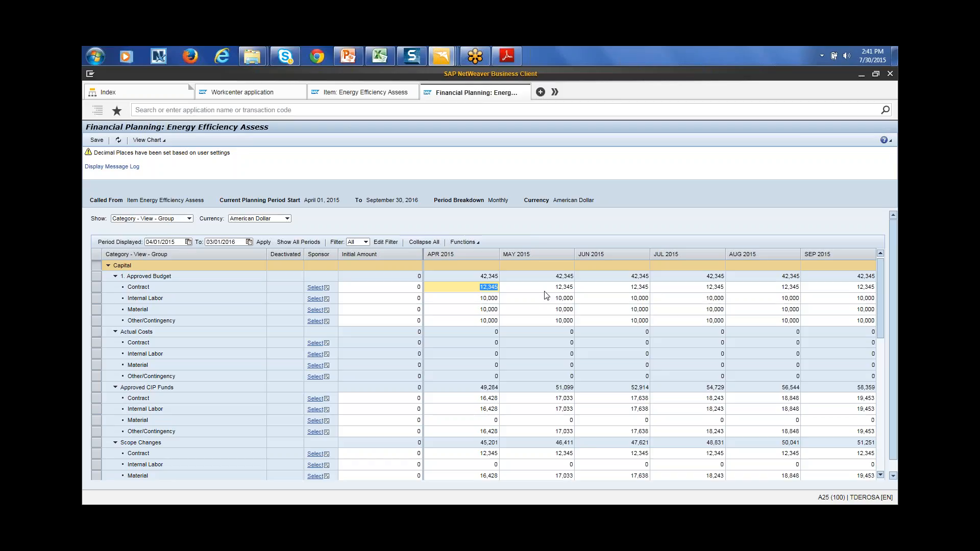
pyautogui.click(545, 292)
pyautogui.press('Tab')
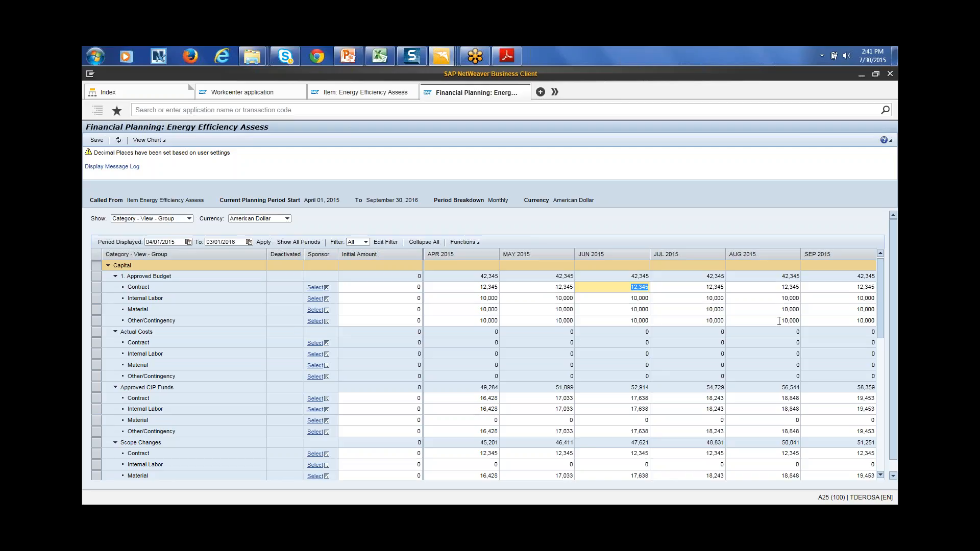
pyautogui.hotkey('alt', 'Tab')
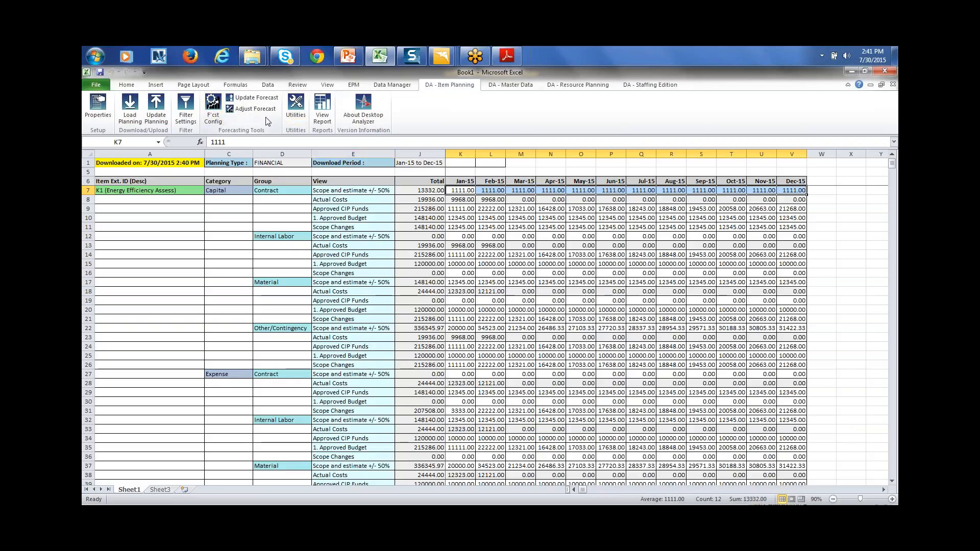
pyautogui.click(215, 115)
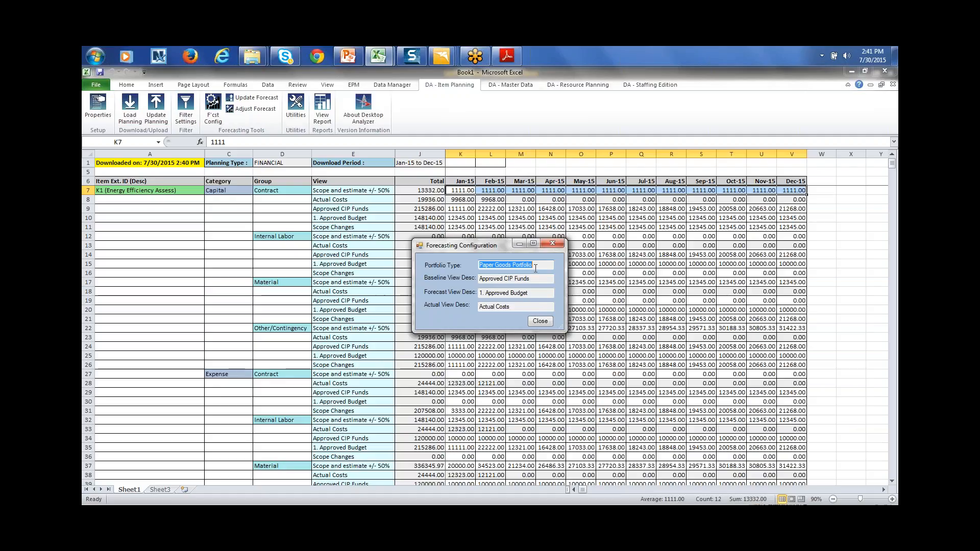
pyautogui.moveTo(536, 279); pyautogui.dragTo(478, 280)
pyautogui.moveTo(537, 294); pyautogui.dragTo(456, 290)
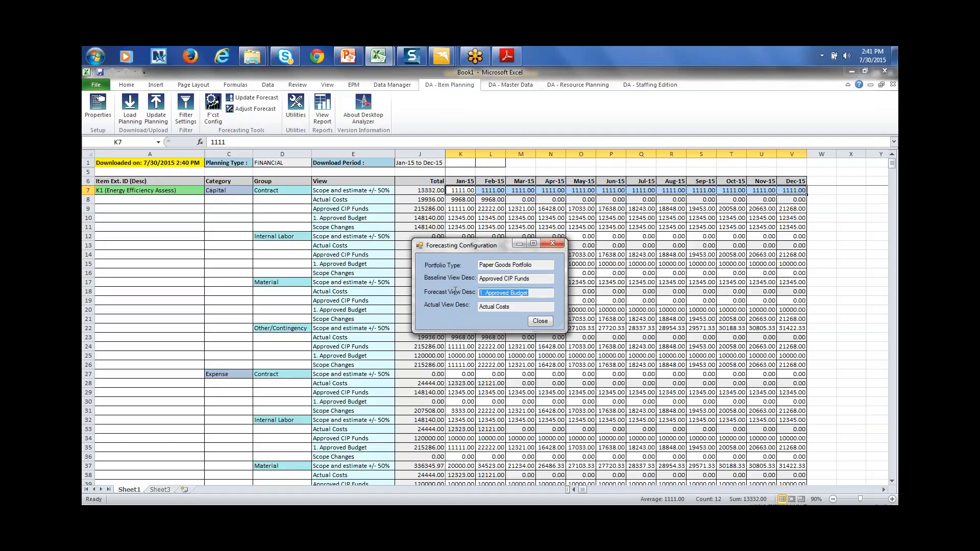
pyautogui.moveTo(509, 305); pyautogui.dragTo(480, 309)
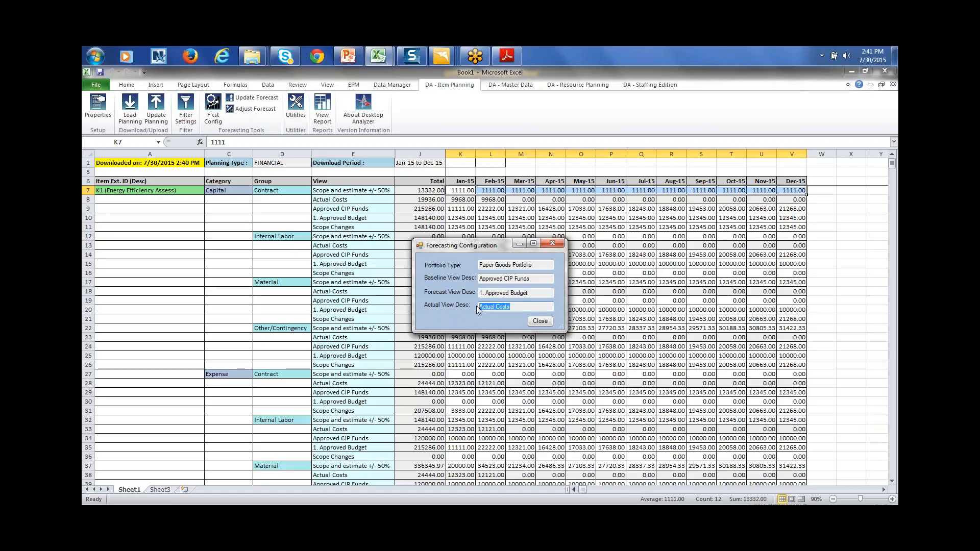
pyautogui.click(540, 321)
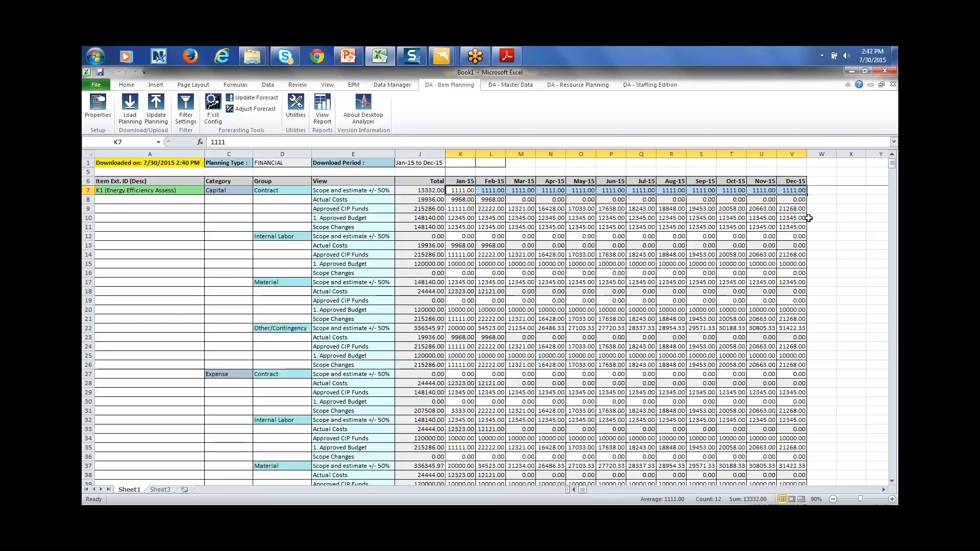
pyautogui.click(789, 210)
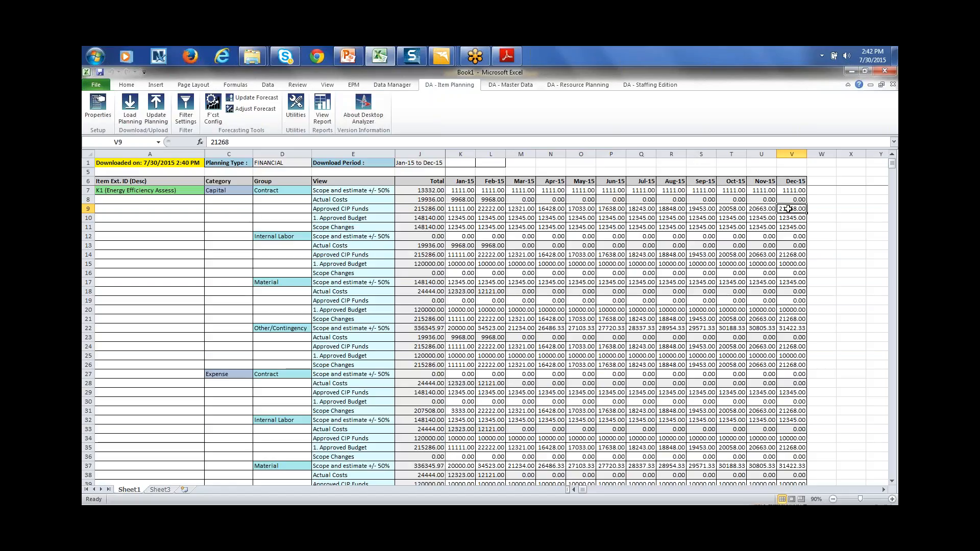
pyautogui.write('=sum(')
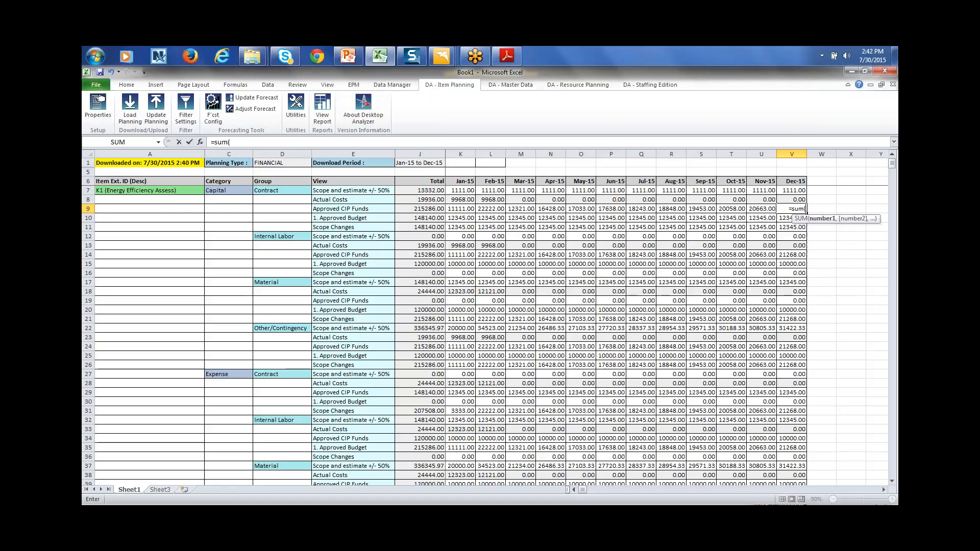
pyautogui.moveTo(465, 209); pyautogui.dragTo(738, 210)
pyautogui.press('Return')
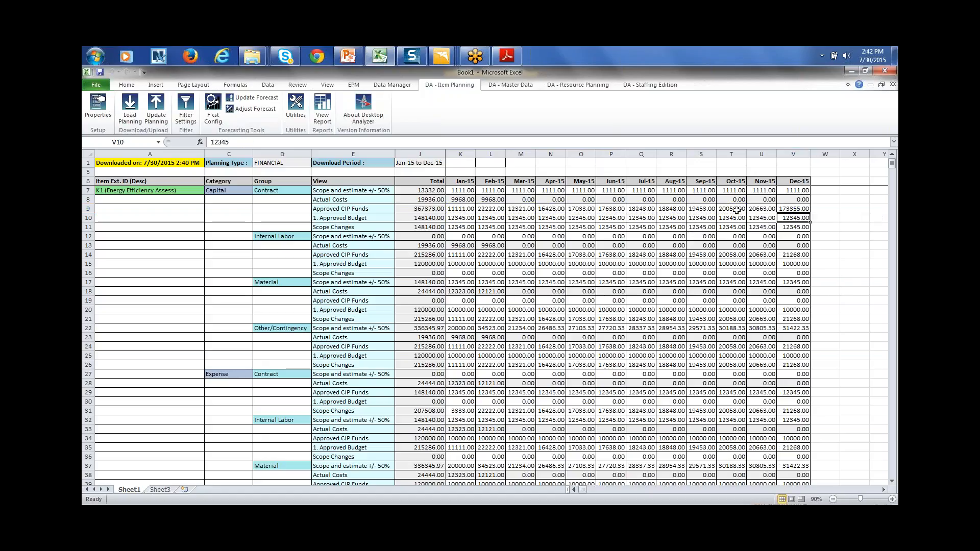
pyautogui.click(799, 210)
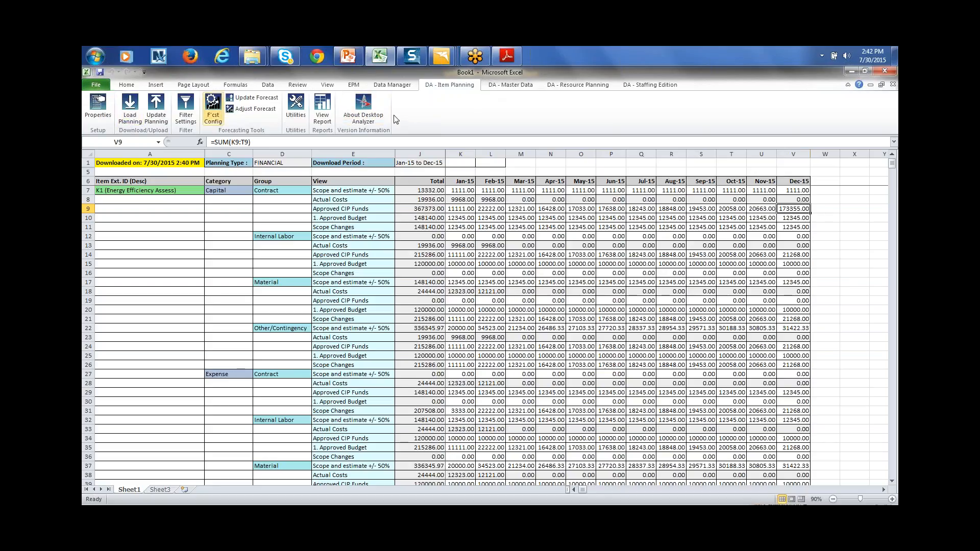
pyautogui.click(587, 253)
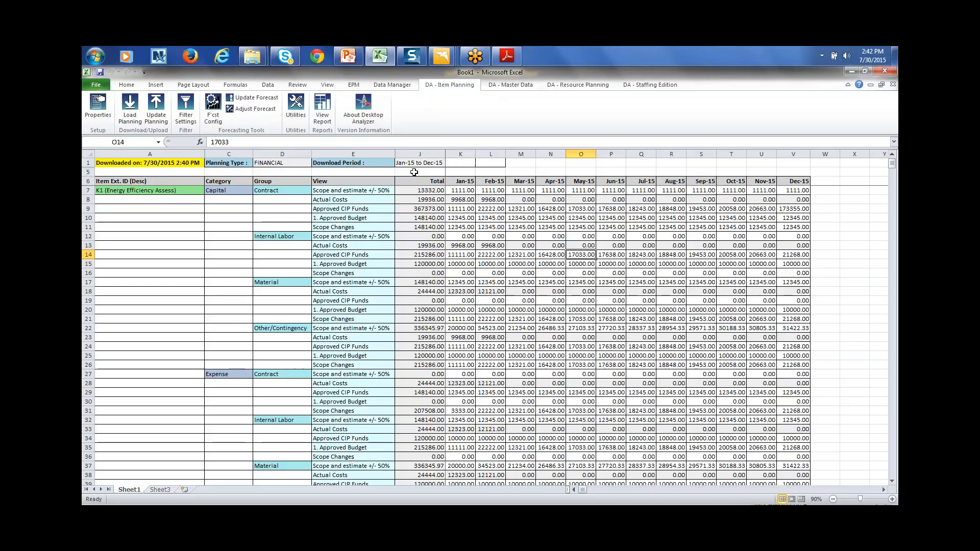
# Create the pivot chart report with Feb-15 and Mar-15 added to its values
pyautogui.click(322, 108)
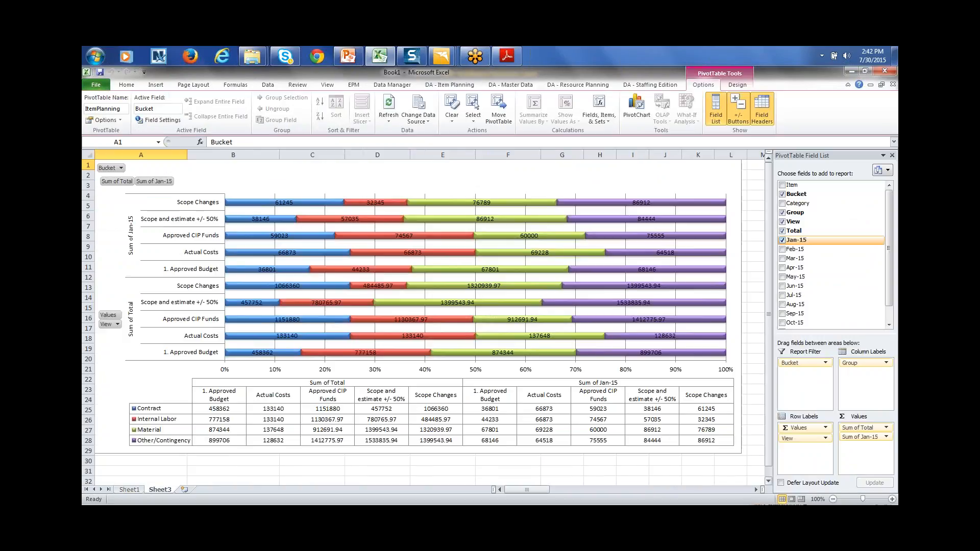
pyautogui.click(783, 249)
pyautogui.click(782, 258)
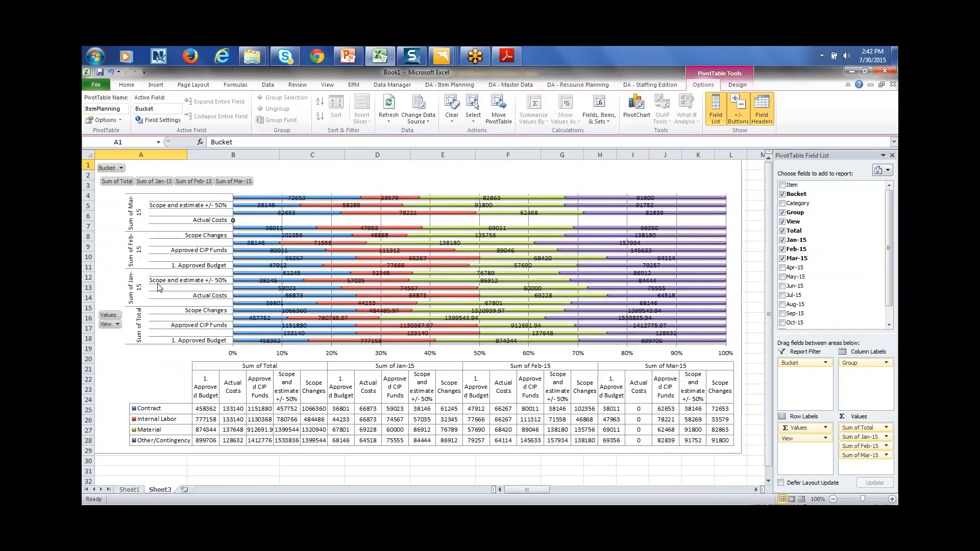
# Filter the View field to show only 1. Approved Budget and Actual Costs
pyautogui.click(118, 324)
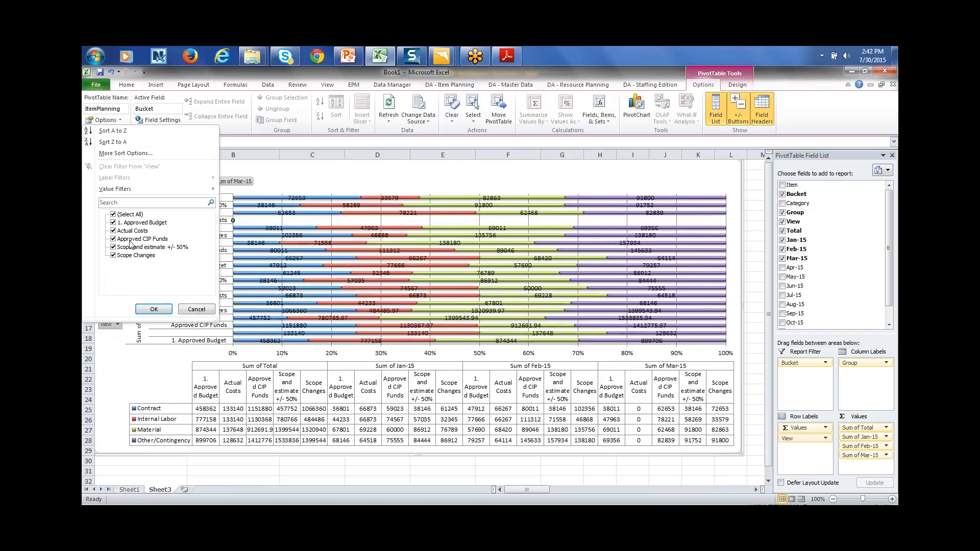
pyautogui.click(113, 223)
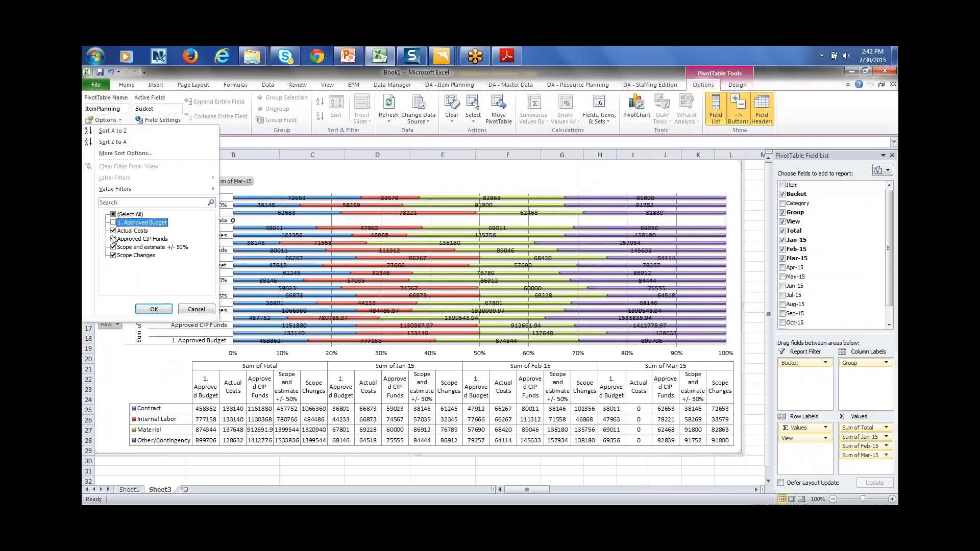
pyautogui.click(113, 239)
pyautogui.click(113, 247)
pyautogui.click(114, 255)
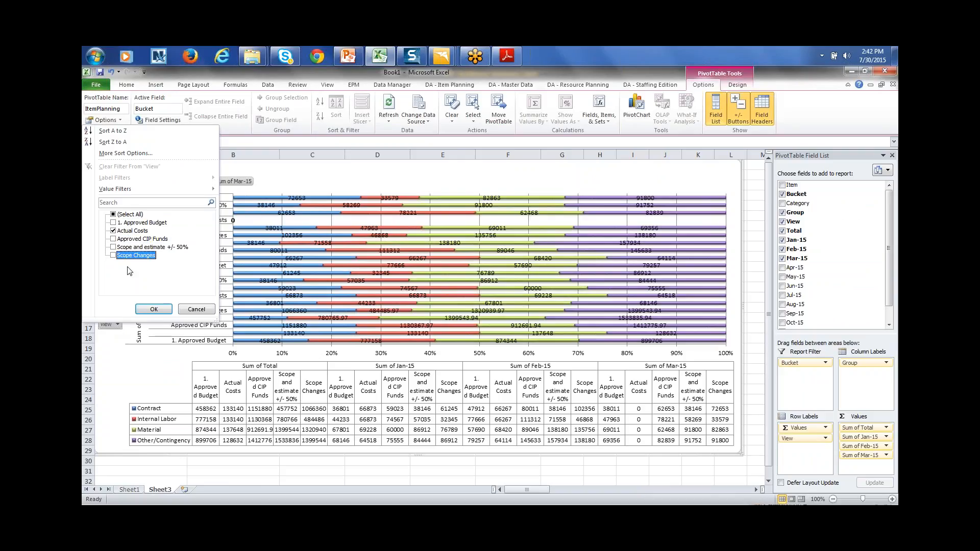
pyautogui.click(153, 309)
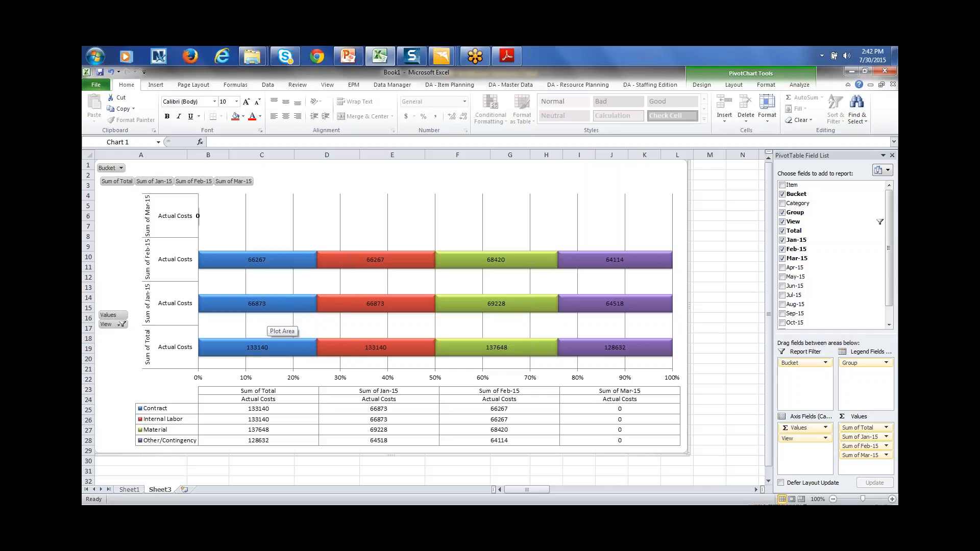
pyautogui.click(123, 325)
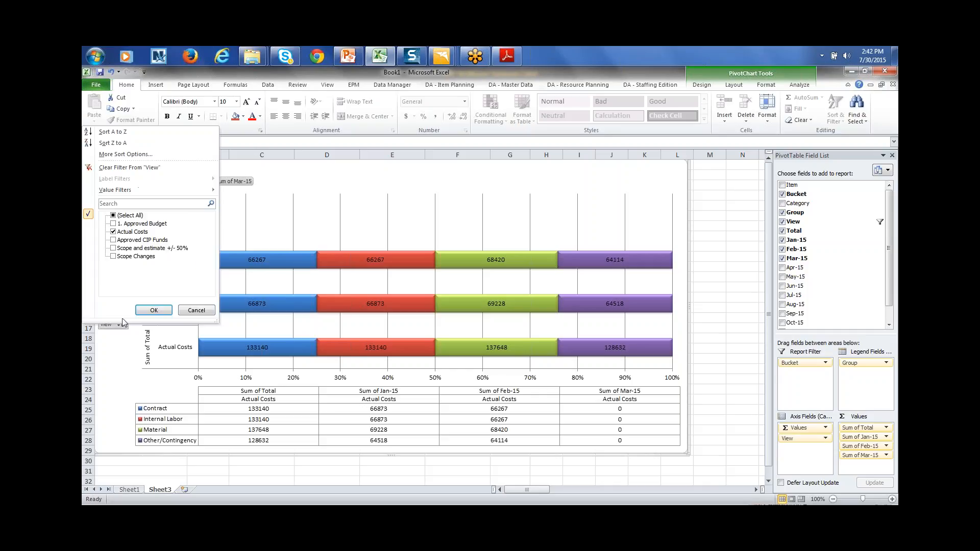
pyautogui.click(113, 224)
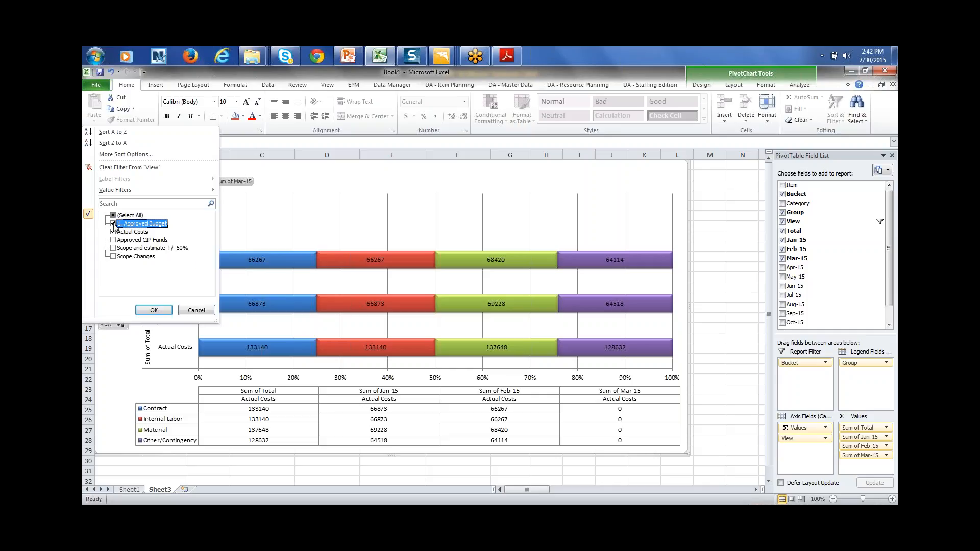
pyautogui.click(154, 310)
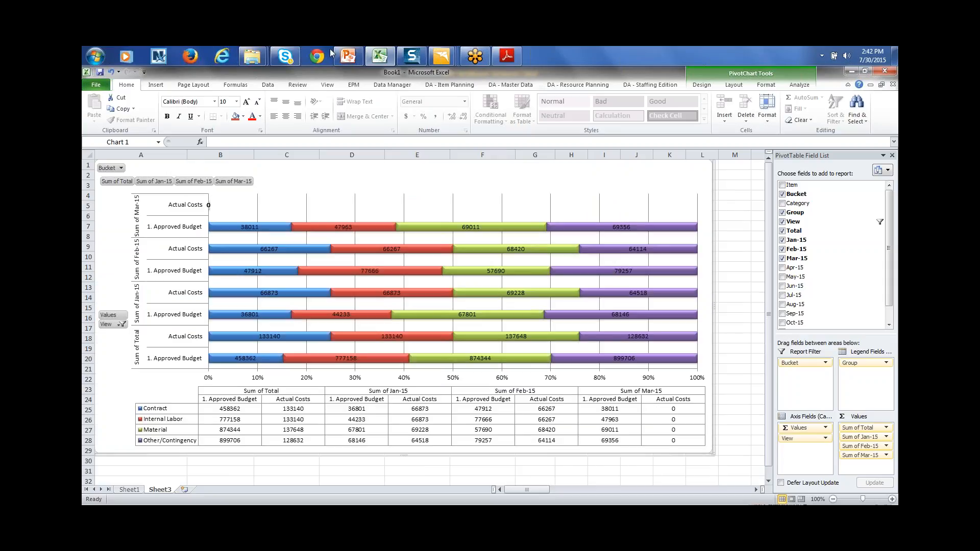
pyautogui.moveTo(372, 59)
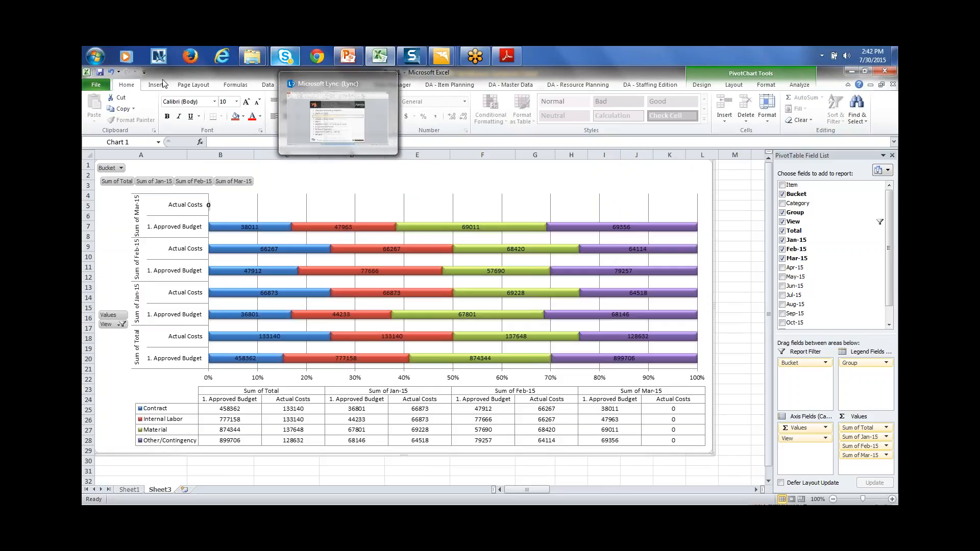
# Create a new blank workbook
pyautogui.click(95, 87)
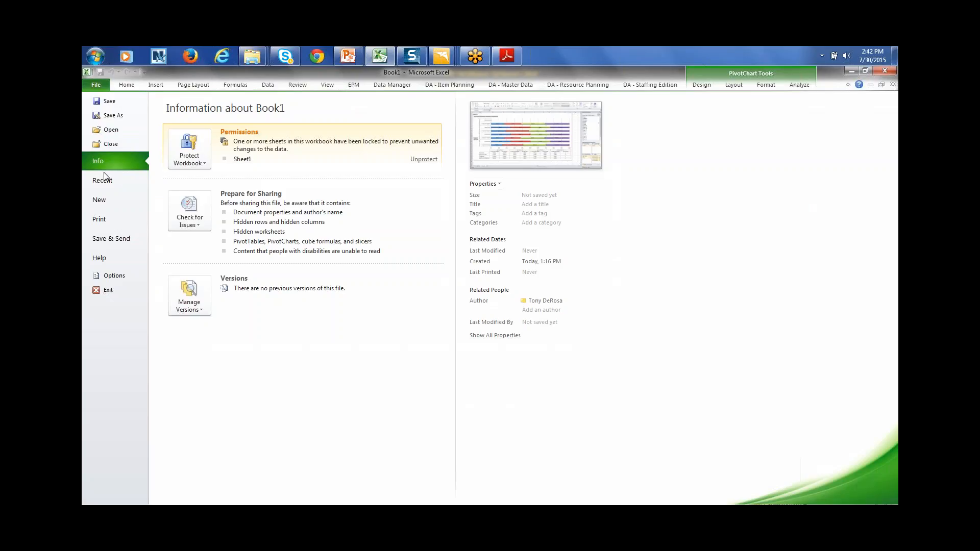
pyautogui.click(109, 198)
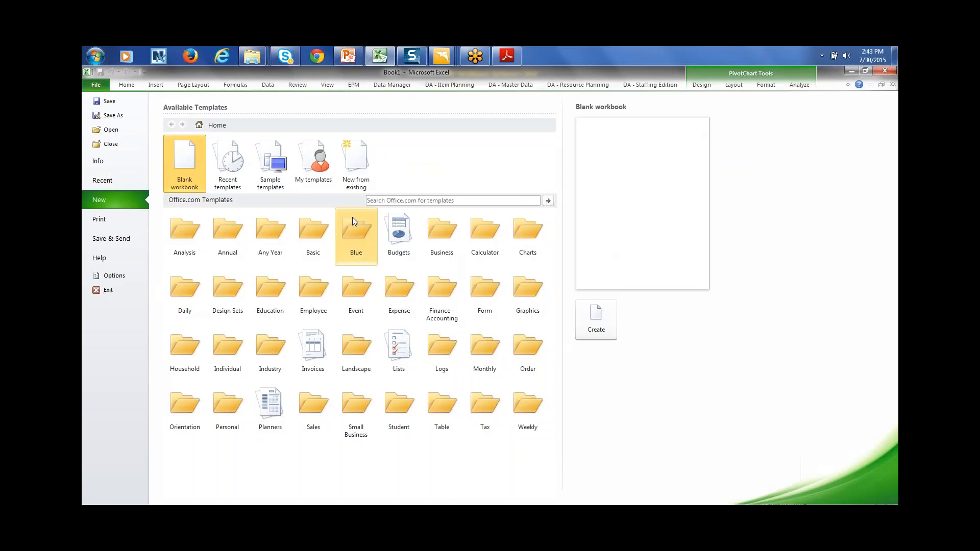
pyautogui.doubleClick(191, 169)
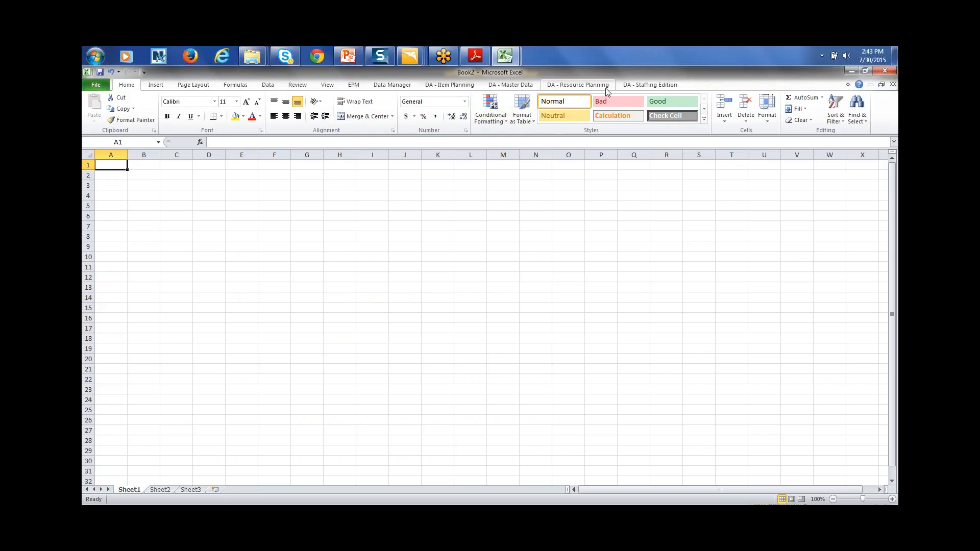
# Log in and load ITPOOL resource planning in Hours for March–December 2015
pyautogui.click(585, 88)
pyautogui.click(130, 108)
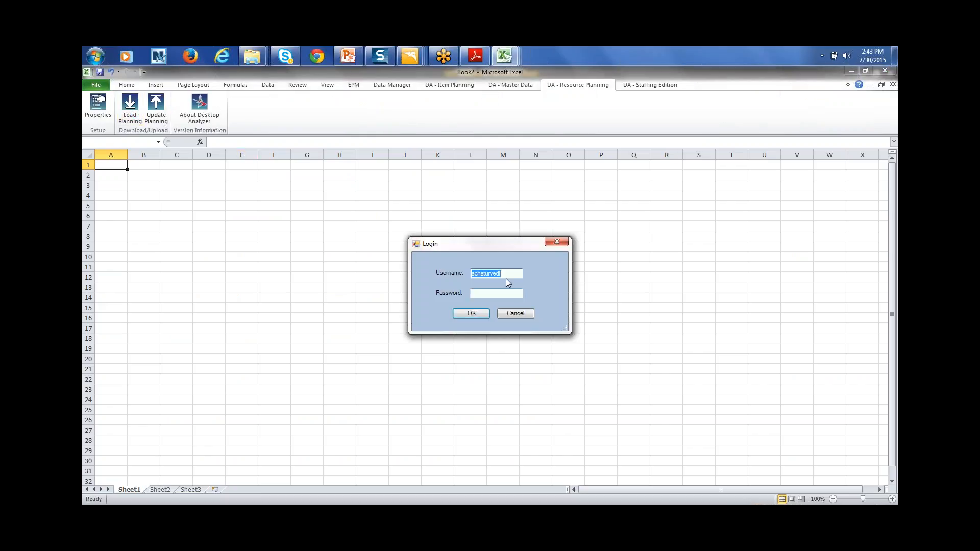
pyautogui.press('Tab')
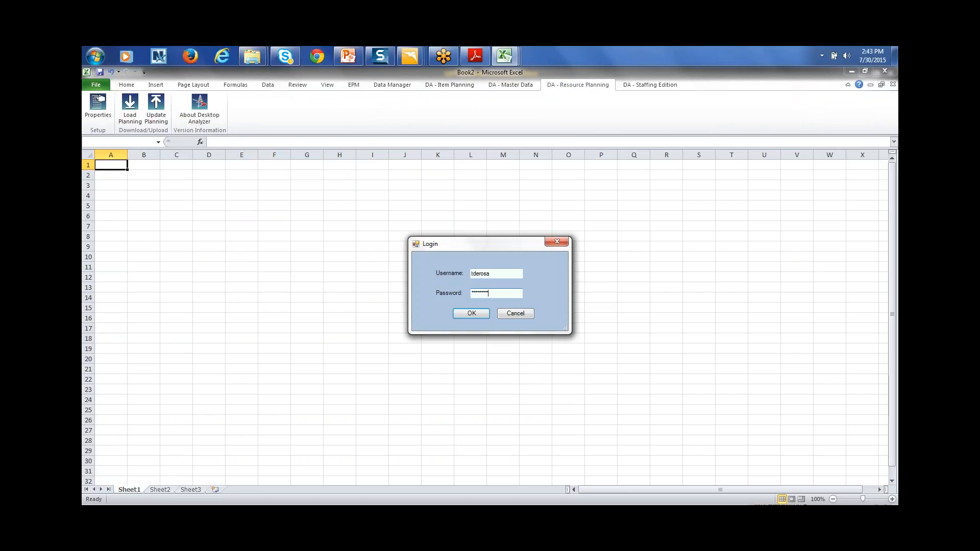
pyautogui.press('Return')
pyautogui.click(554, 228)
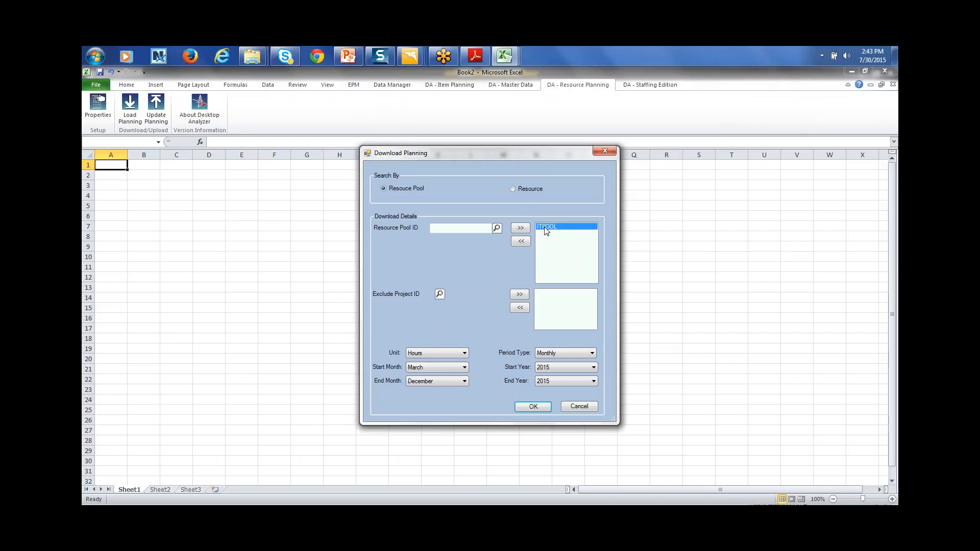
pyautogui.click(465, 353)
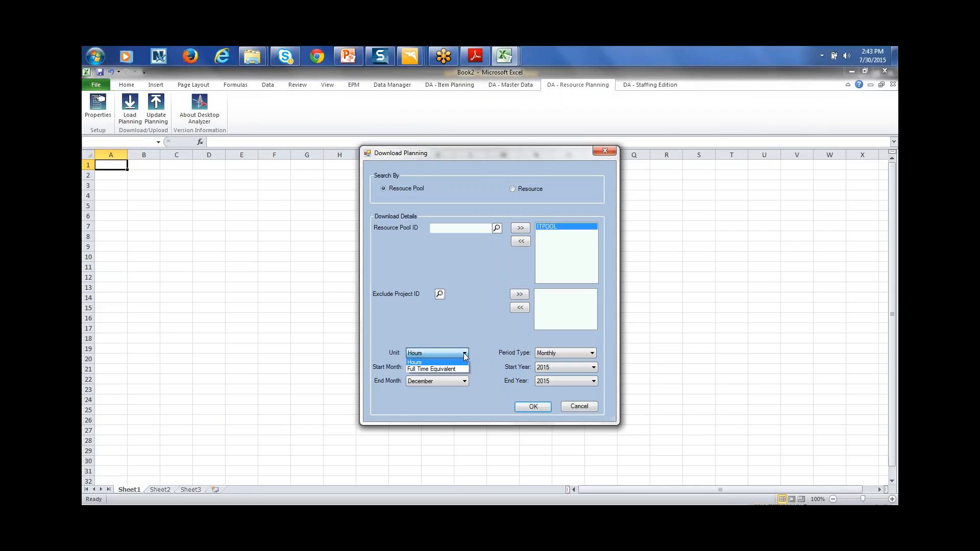
pyautogui.click(443, 338)
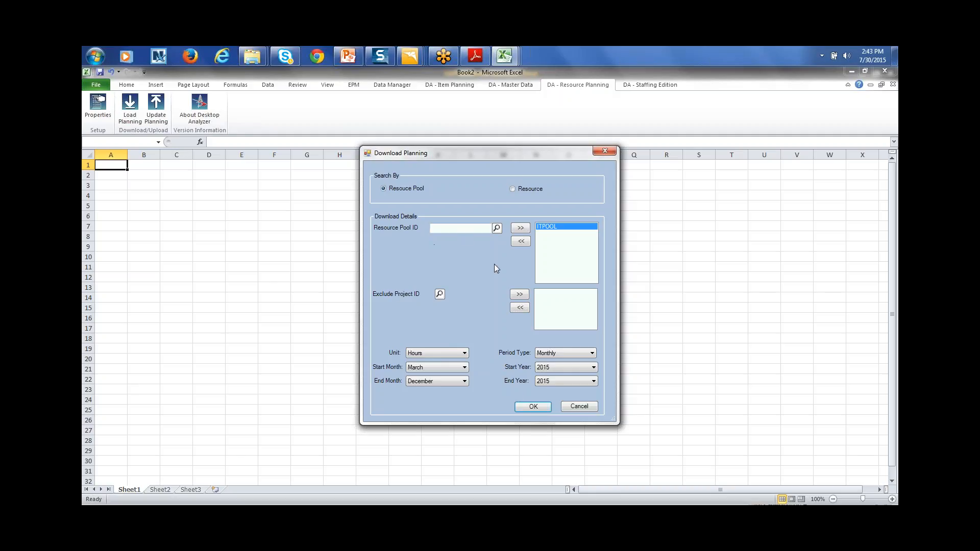
pyautogui.click(533, 407)
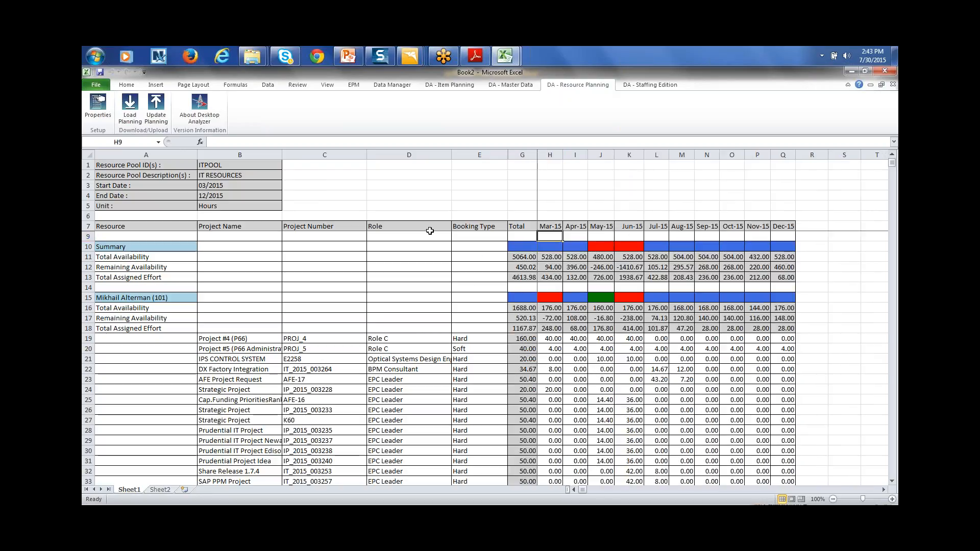
pyautogui.press('Down')
pyautogui.press('Down')
pyautogui.press('Down')
pyautogui.press('Down')
pyautogui.press('Down')
pyautogui.press('Down')
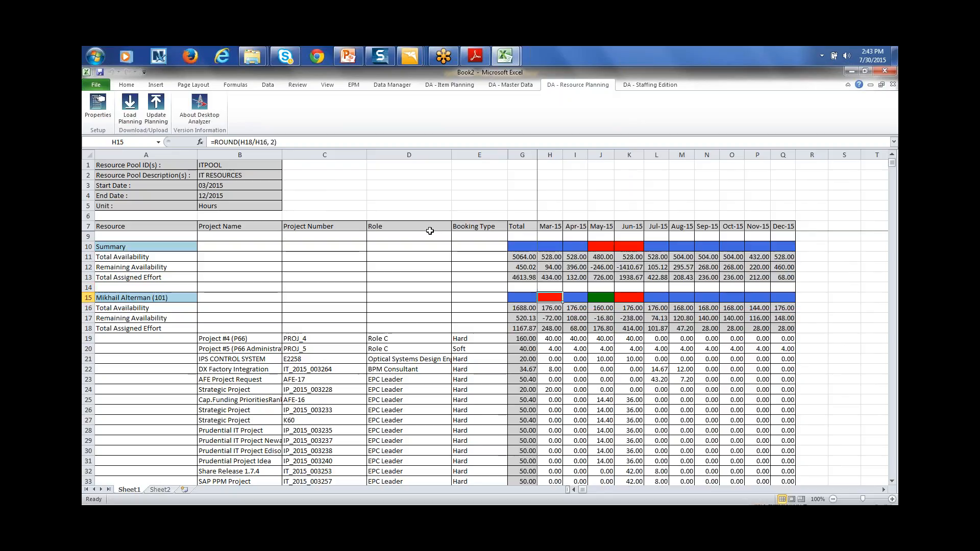
pyautogui.press('Left')
pyautogui.press('Home')
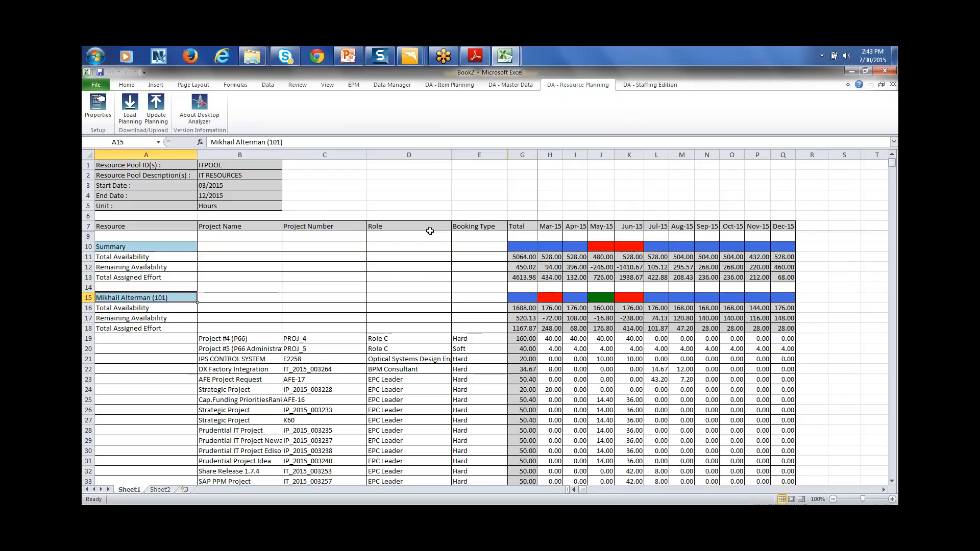
pyautogui.press('Down')
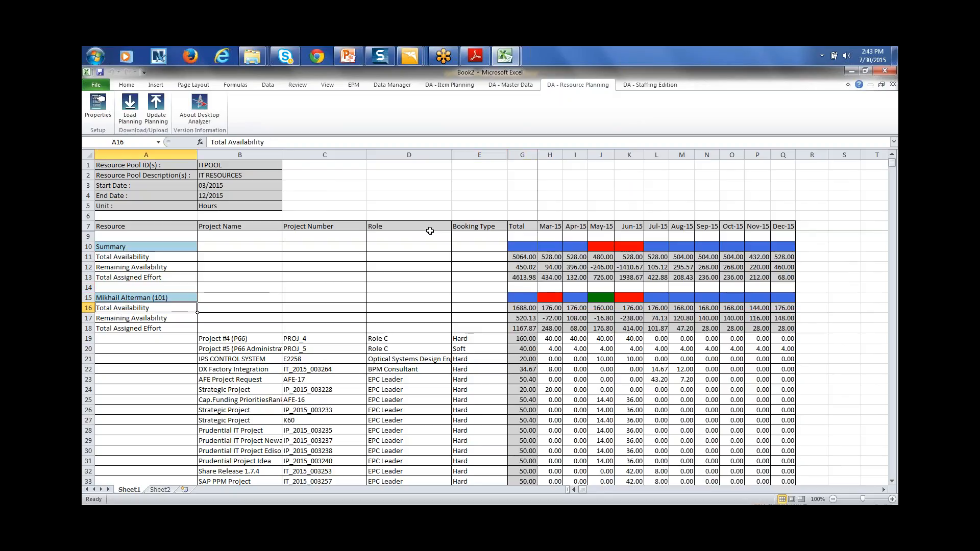
pyautogui.press('Down')
pyautogui.press('Down')
pyautogui.press('Down')
pyautogui.press('Down')
pyautogui.press('Down')
pyautogui.press('Down')
pyautogui.press('Down')
pyautogui.press('Down')
pyautogui.press('Down')
pyautogui.press('Down')
pyautogui.press('Down')
pyautogui.press('Down')
pyautogui.press('Down')
pyautogui.press('Down')
pyautogui.press('Down')
pyautogui.press('Down')
pyautogui.press('Down')
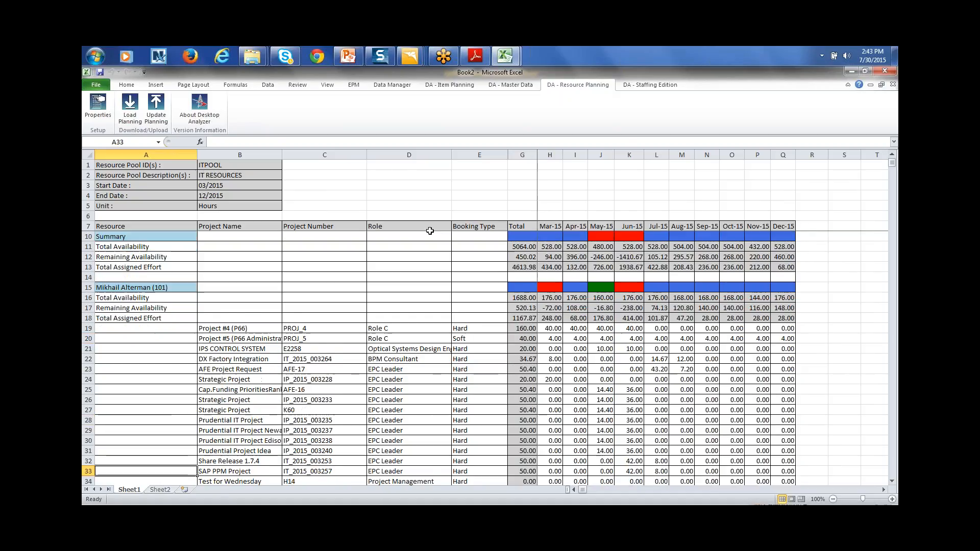
pyautogui.press('Down')
pyautogui.press('Down')
pyautogui.press('Right')
pyautogui.press('Right')
pyautogui.press('Right')
pyautogui.press('Down')
pyautogui.press('Down')
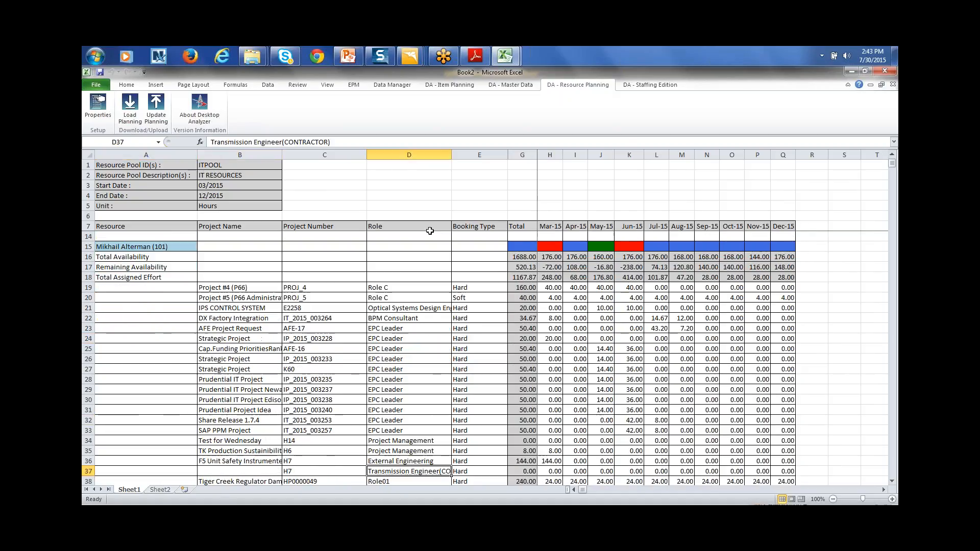
pyautogui.press('Down')
pyautogui.press('Down')
pyautogui.press('Down')
pyautogui.press('Down')
pyautogui.press('Down')
pyautogui.press('Down')
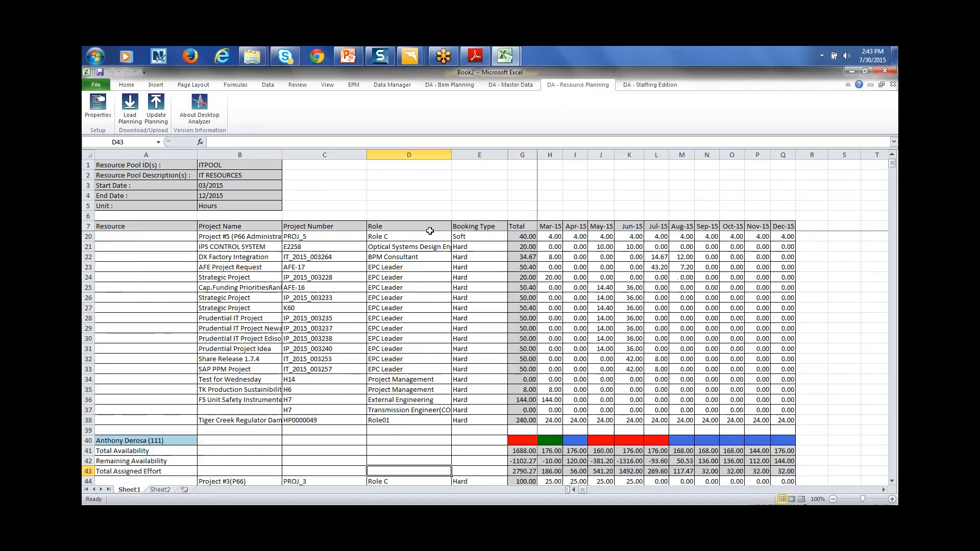
pyautogui.press('Down')
pyautogui.press('Down')
pyautogui.press('Down')
pyautogui.press('Down')
pyautogui.press('Left')
pyautogui.press('Left')
pyautogui.press('Left')
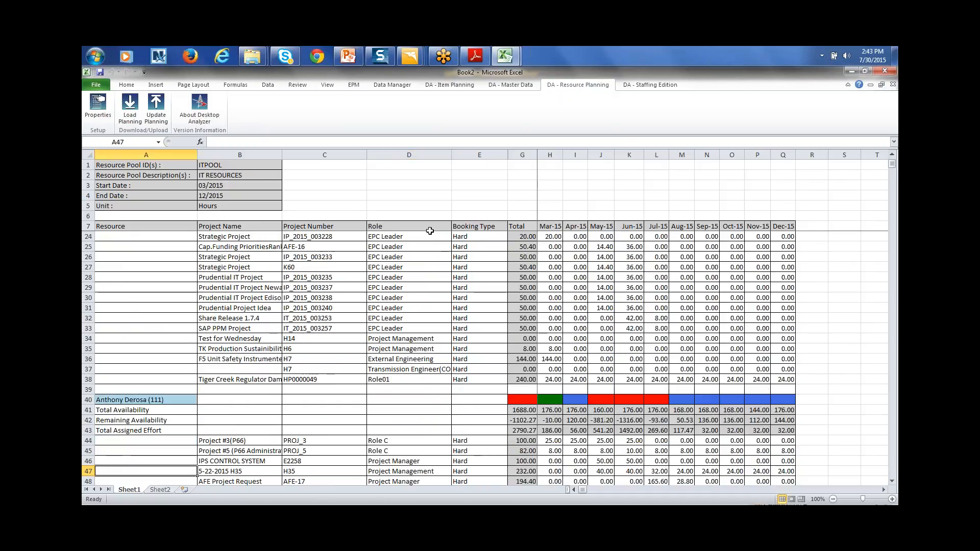
pyautogui.press('Up')
pyautogui.press('Up')
pyautogui.press('Up')
pyautogui.press('Up')
pyautogui.press('Right')
pyautogui.press('Right')
pyautogui.press('Right')
pyautogui.press('Right')
pyautogui.press('Down')
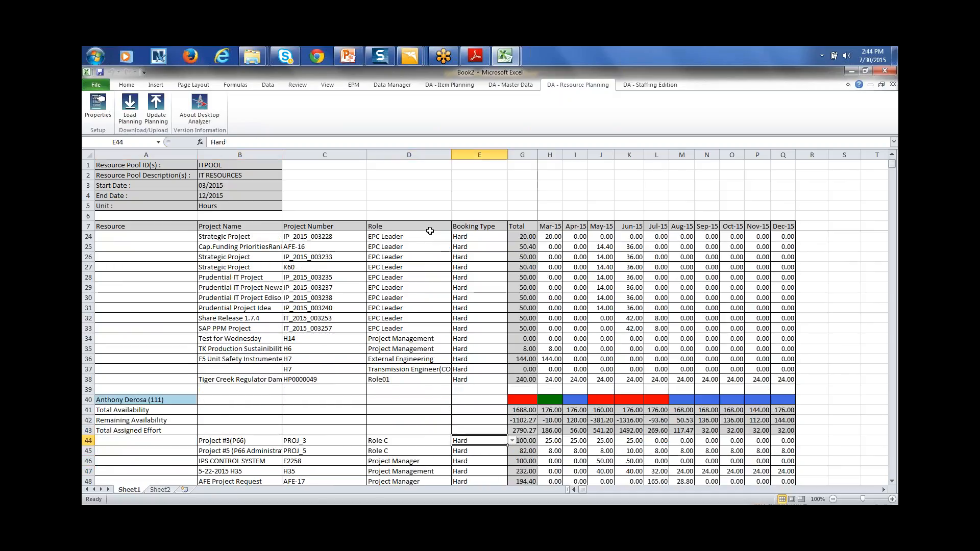
pyautogui.press('Left')
pyautogui.press('Right')
pyautogui.press('Right')
pyautogui.press('Left')
pyautogui.click(514, 442)
pyautogui.click(489, 429)
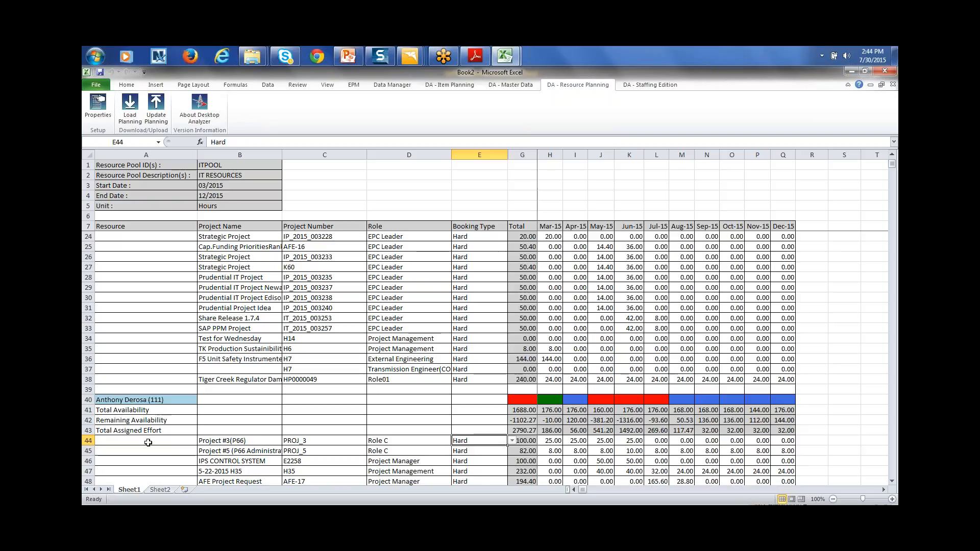
pyautogui.moveTo(210, 248); pyautogui.dragTo(466, 376)
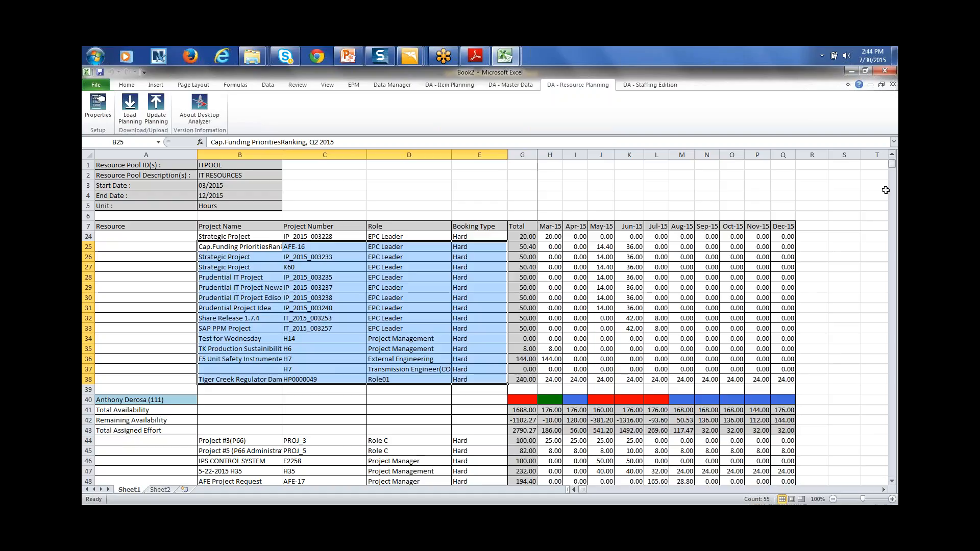
# Enter IPS CONTROL SYSTEM hours: 4 in Mar-15 and Apr-15, 12 in Jul-15, 8 in Aug-15 and Sep-15
pyautogui.click(891, 161)
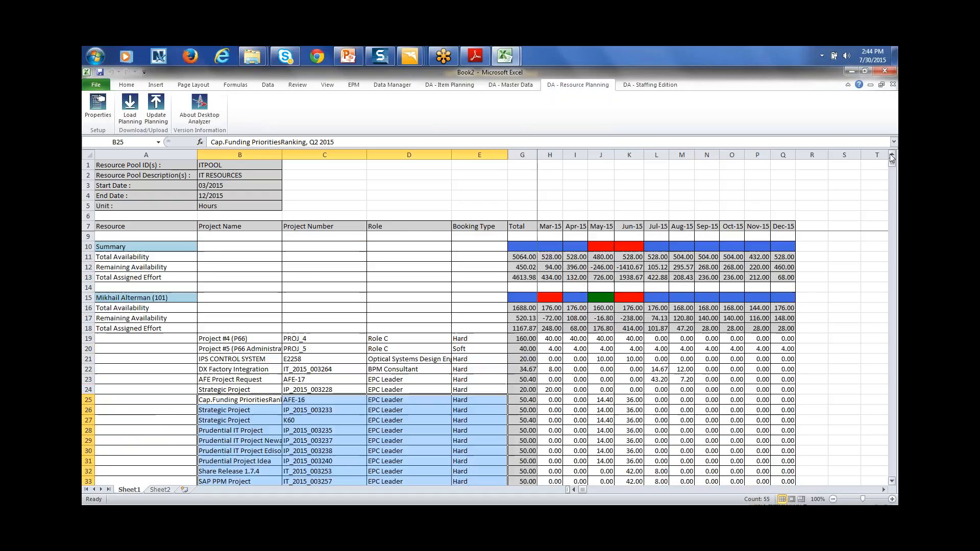
pyautogui.click(553, 361)
pyautogui.write('4')
pyautogui.press('Tab')
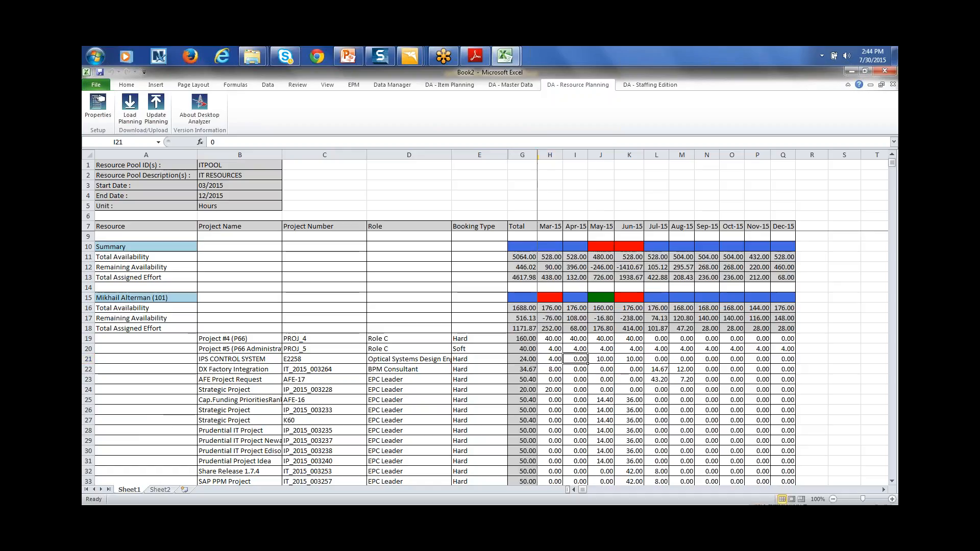
pyautogui.write('4')
pyautogui.press('Tab')
pyautogui.press('Tab')
pyautogui.press('Tab')
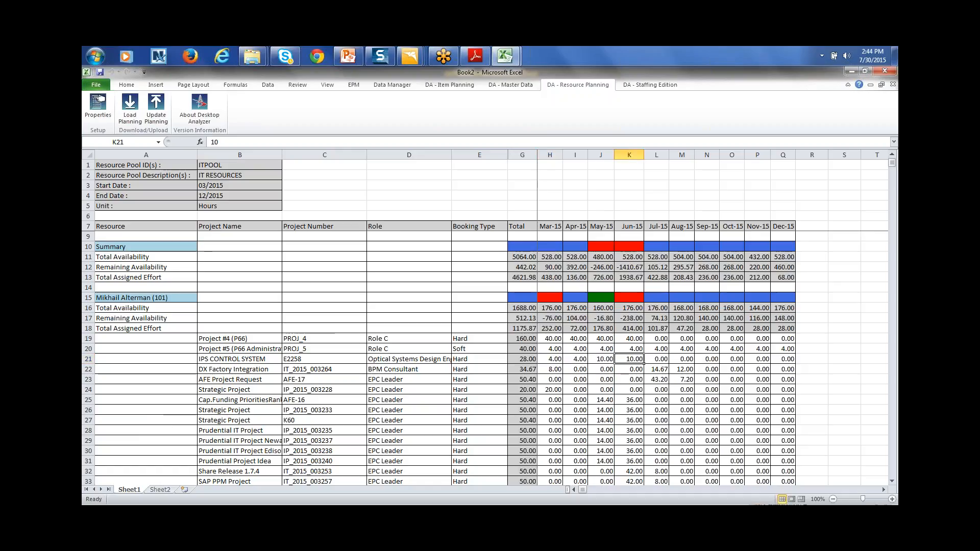
pyautogui.write('1')
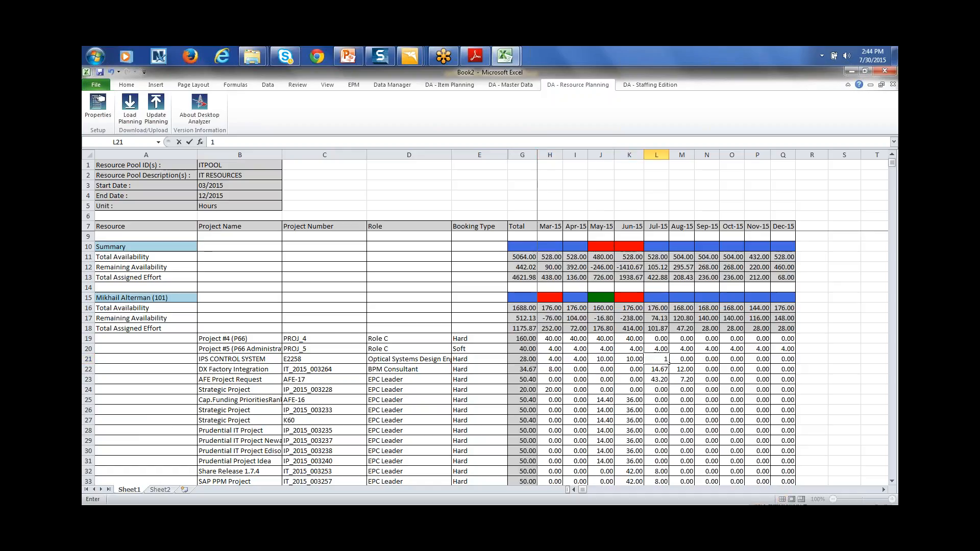
pyautogui.write('2')
pyautogui.press('Tab')
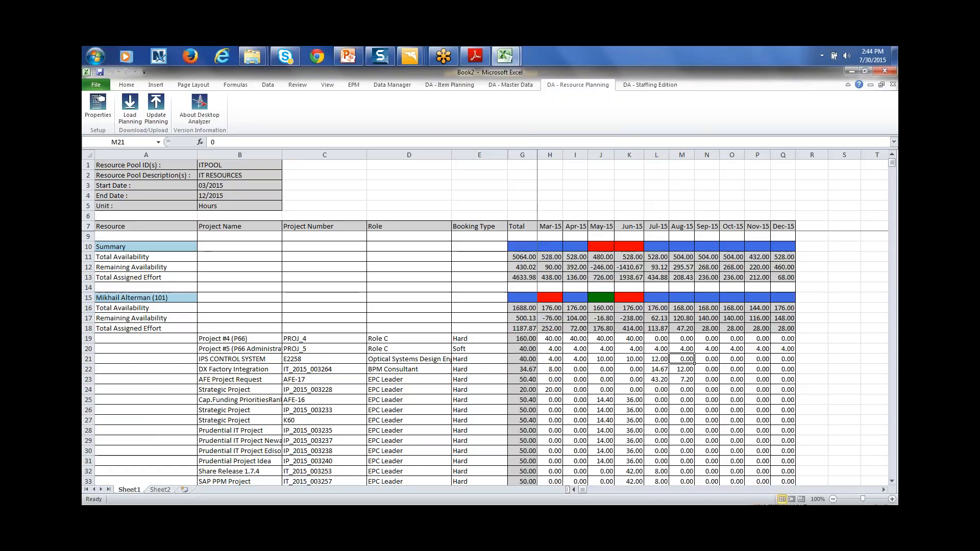
pyautogui.write('8')
pyautogui.press('Tab')
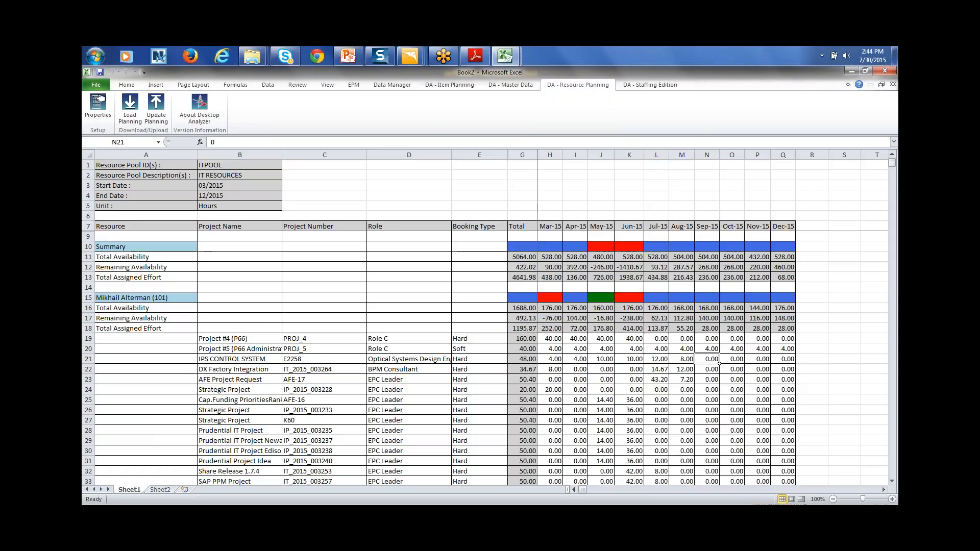
pyautogui.write('8')
pyautogui.press('Tab')
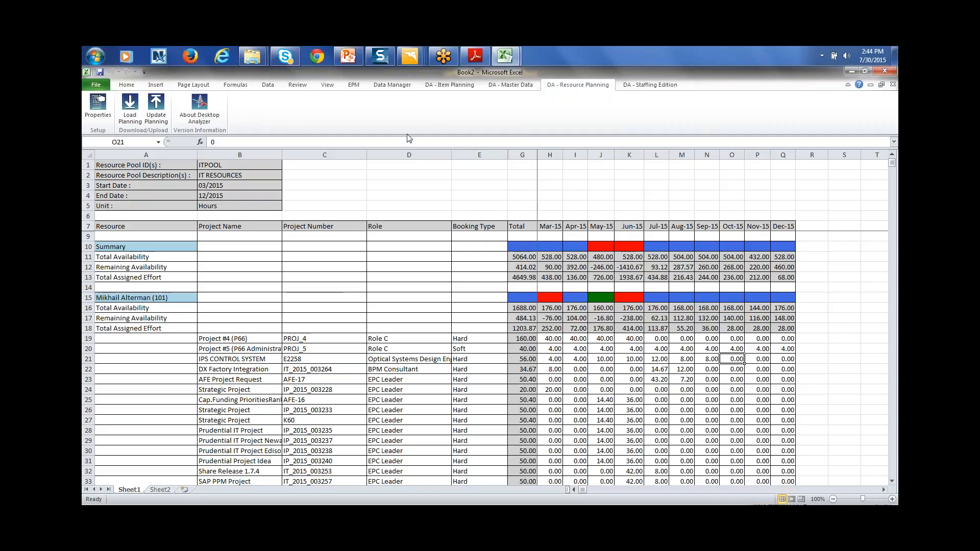
pyautogui.click(96, 84)
# Create blank Book3 and log in through Load Staffing on the DA - Staffing Edition tab
pyautogui.click(119, 200)
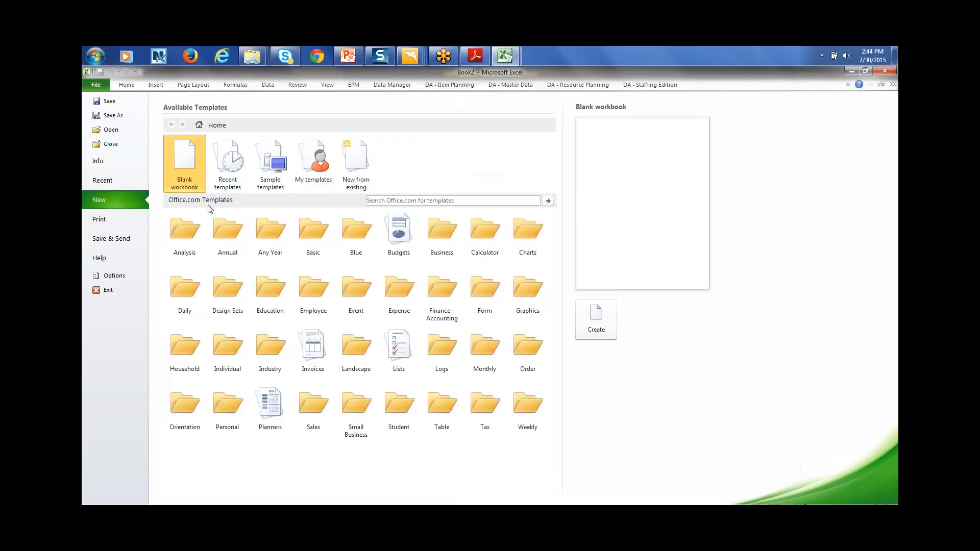
pyautogui.doubleClick(184, 170)
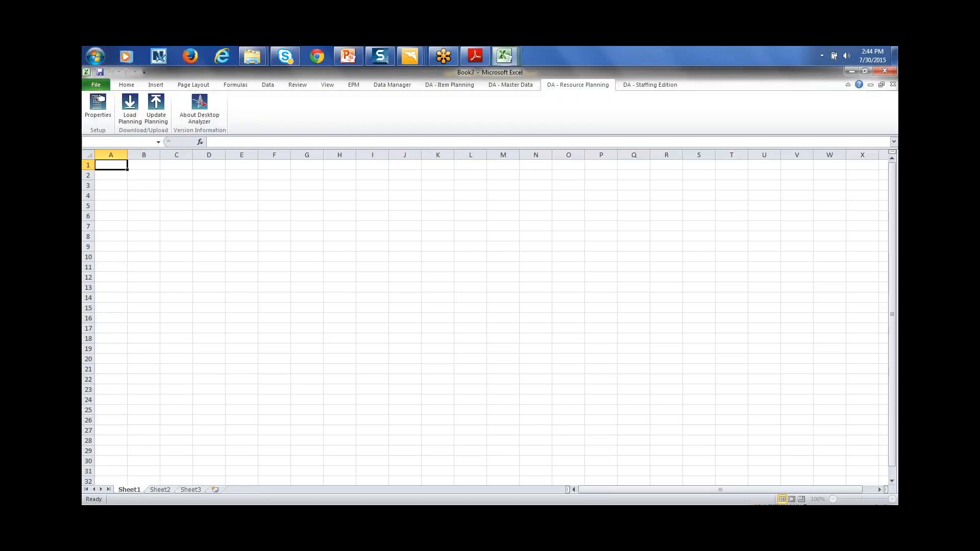
pyautogui.click(643, 86)
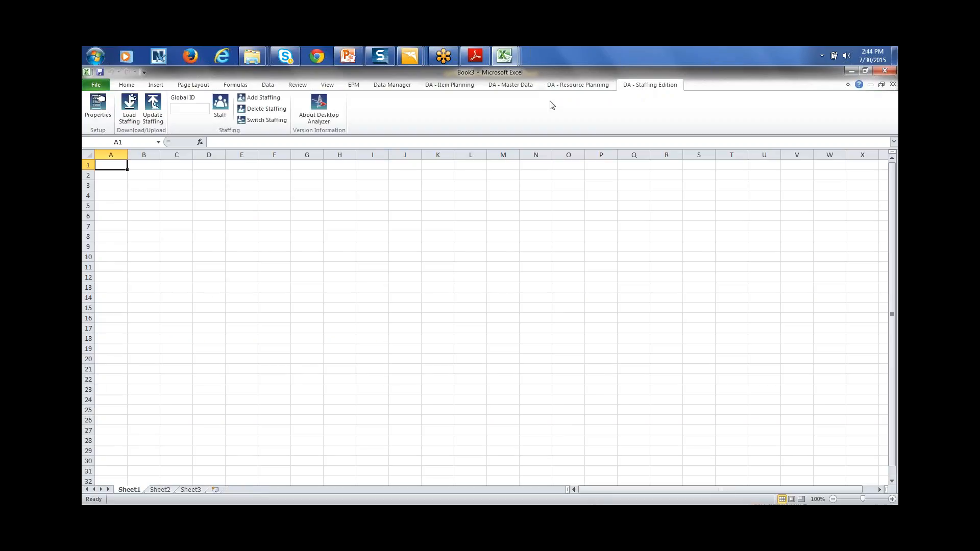
pyautogui.click(131, 119)
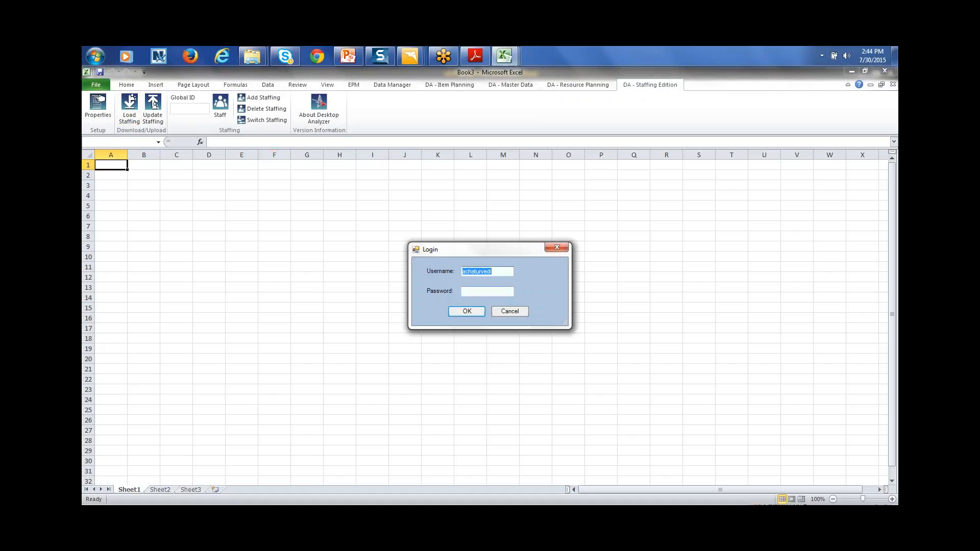
pyautogui.press('Tab')
pyautogui.press('Return')
# Choose K11, the Floor coating project, in Download Staffing and download its staffing
pyautogui.click(486, 185)
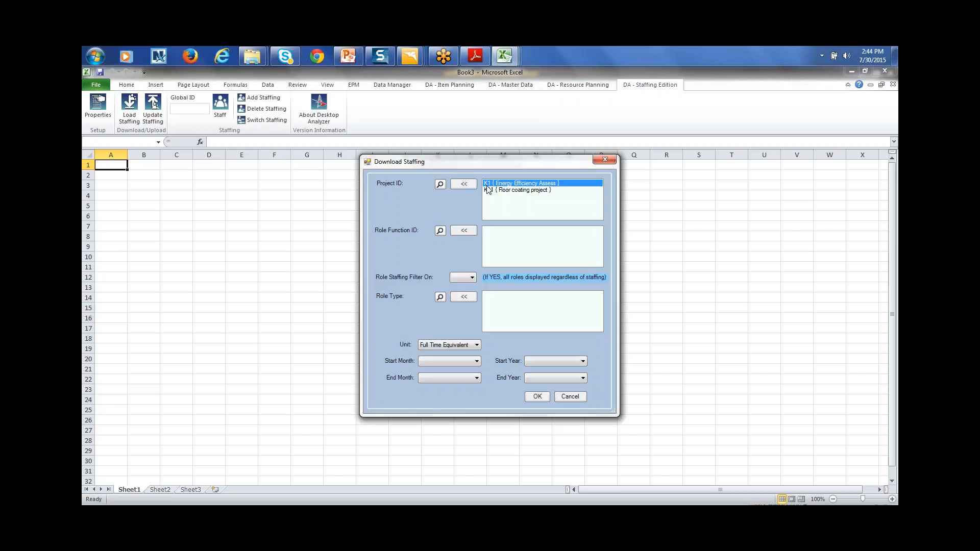
pyautogui.click(487, 190)
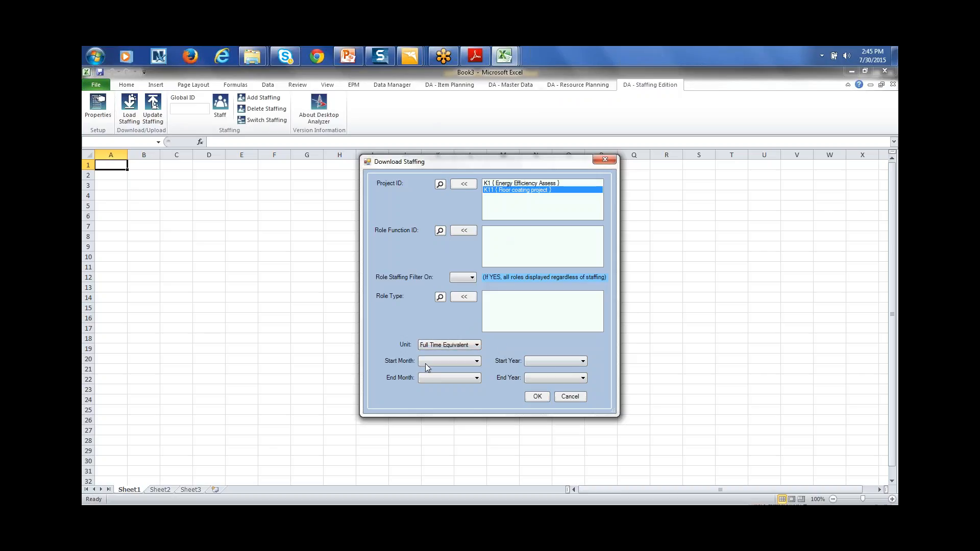
pyautogui.click(545, 398)
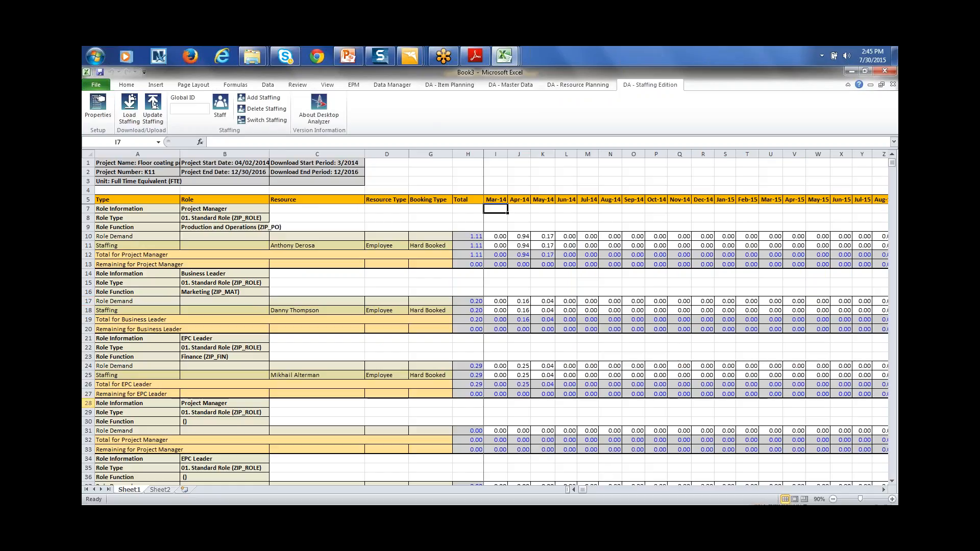
# Hard-book the EPC Leader's resource, found by last name, onto the second Project Manager role in row 28
pyautogui.click(89, 403)
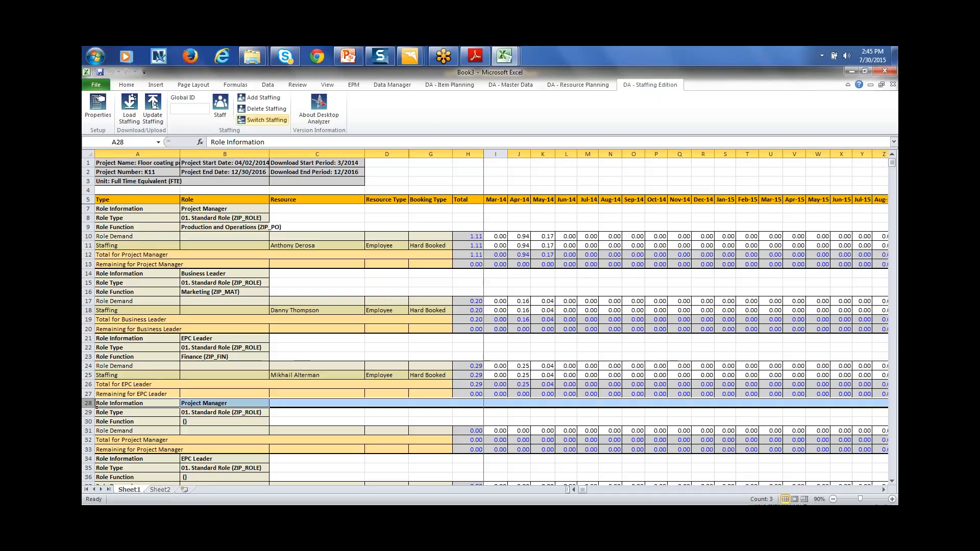
pyautogui.click(266, 102)
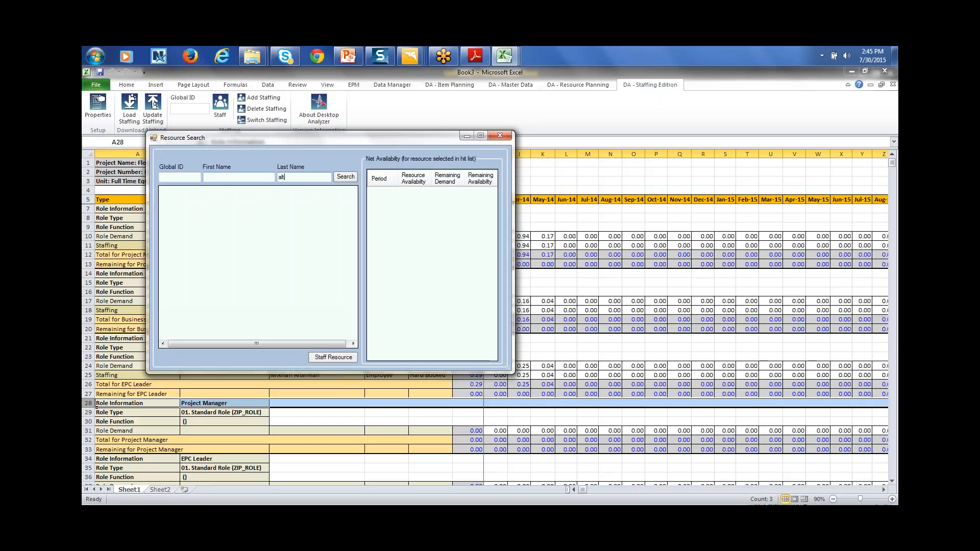
pyautogui.click(345, 178)
pyautogui.click(173, 193)
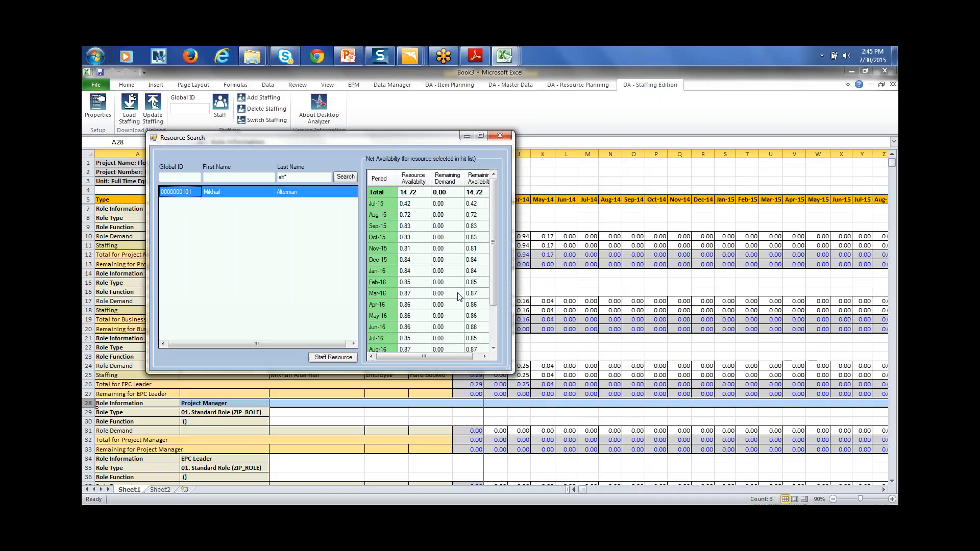
pyautogui.moveTo(494, 296); pyautogui.dragTo(498, 277)
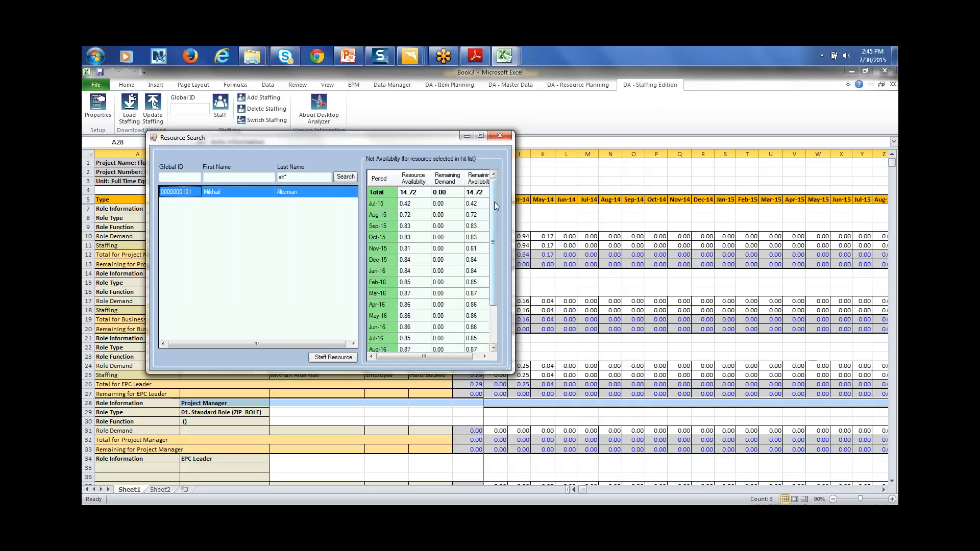
pyautogui.moveTo(495, 202)
pyautogui.mouseDown()
pyautogui.moveTo(495, 259)
pyautogui.moveTo(493, 209)
pyautogui.mouseUp()
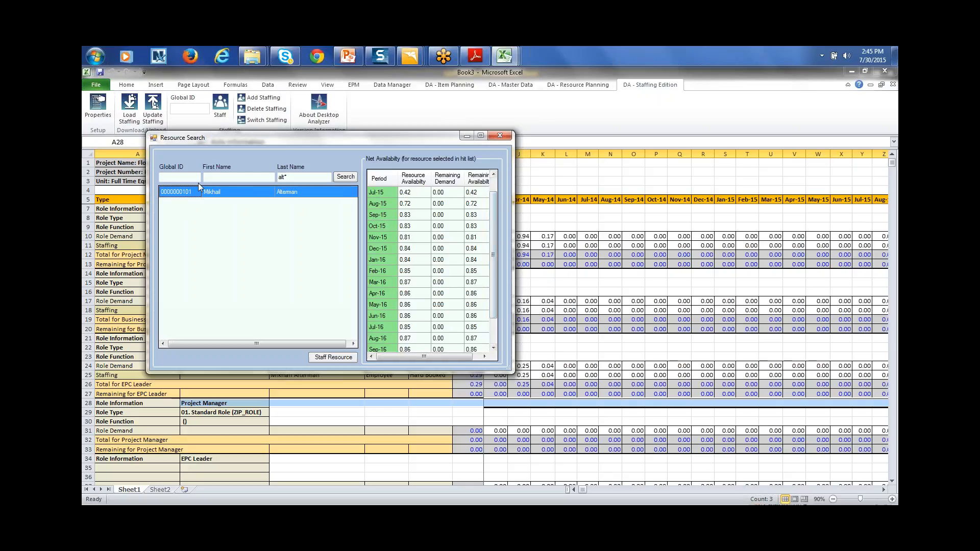
pyautogui.click(337, 357)
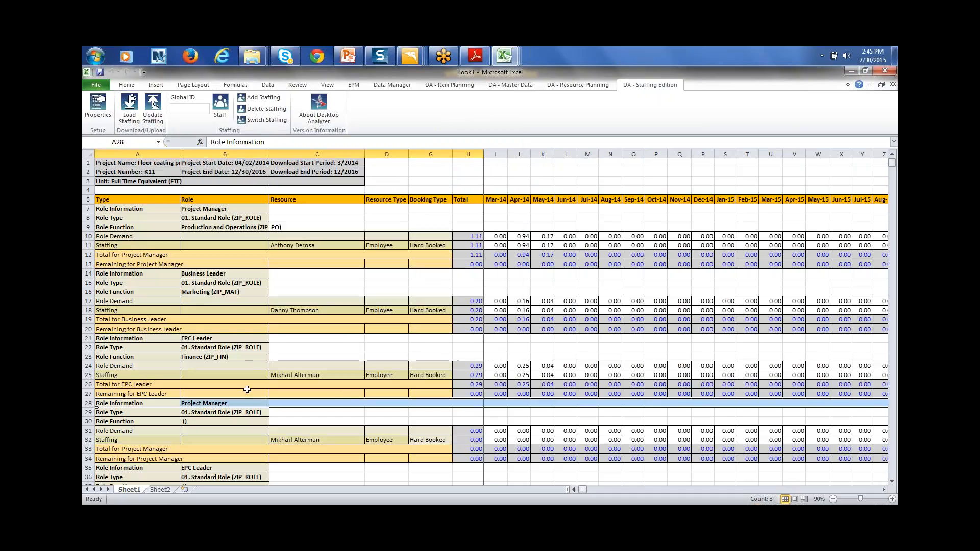
# Delete the employee staffing line in row 32 and confirm the deletion
pyautogui.click(88, 440)
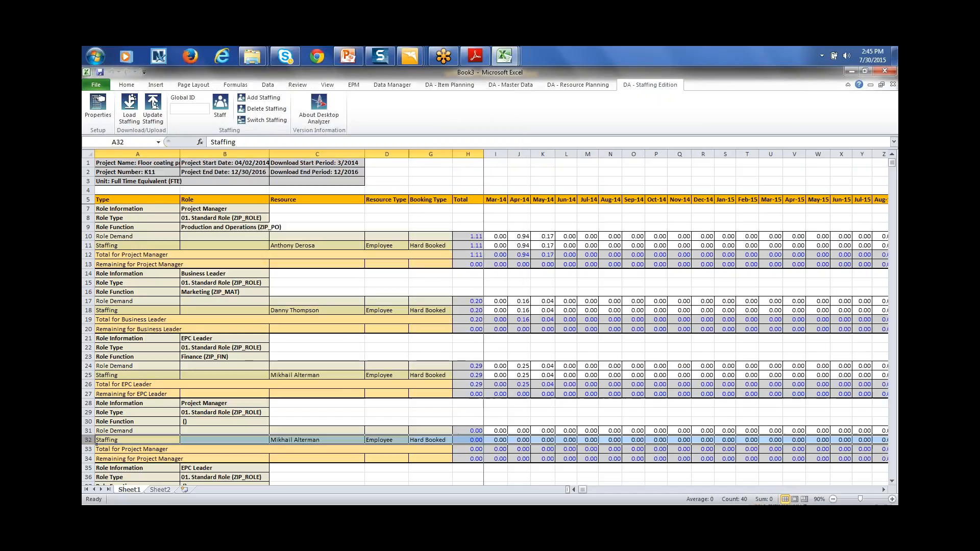
pyautogui.click(325, 421)
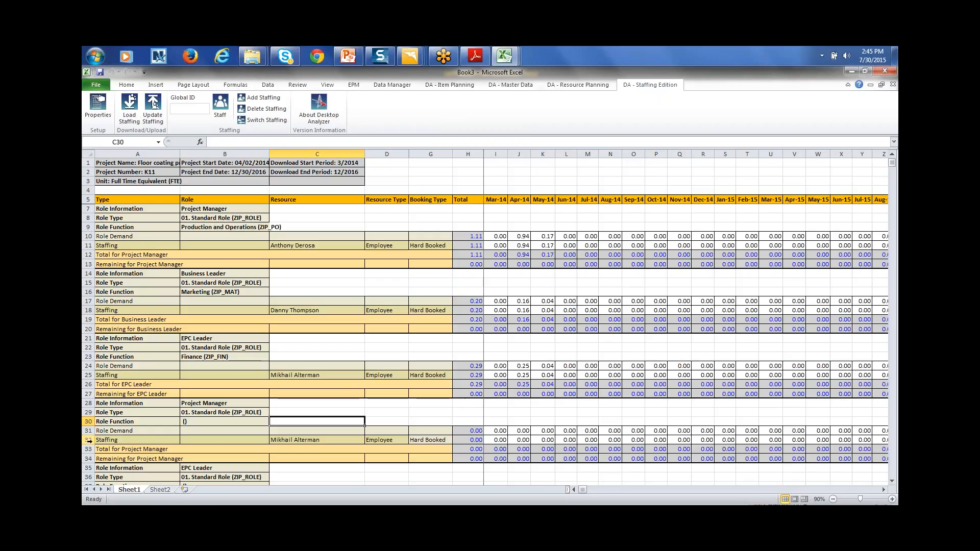
pyautogui.click(88, 440)
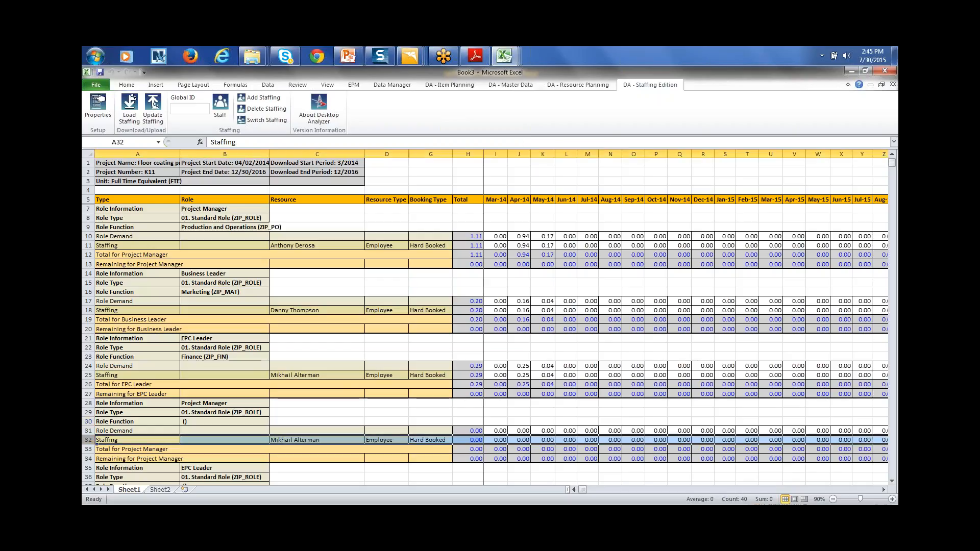
pyautogui.click(264, 108)
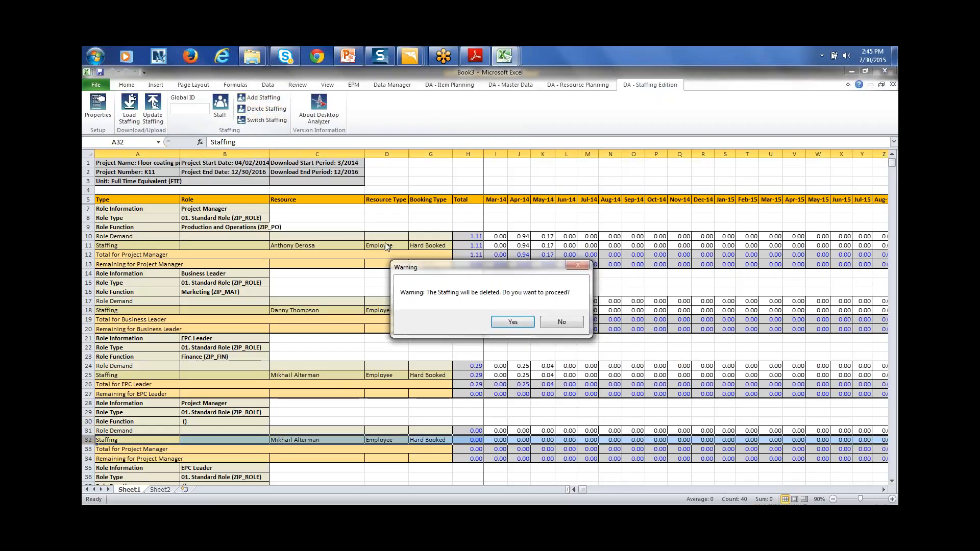
pyautogui.click(511, 321)
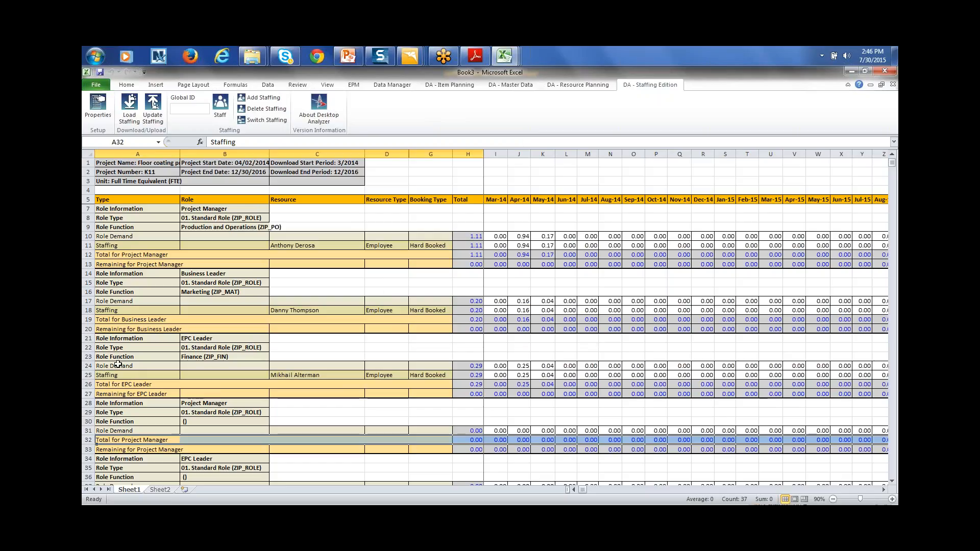
# Try clearing EPC Leader row 22, dismiss the protected-cell warning, and reselect C13
pyautogui.click(94, 348)
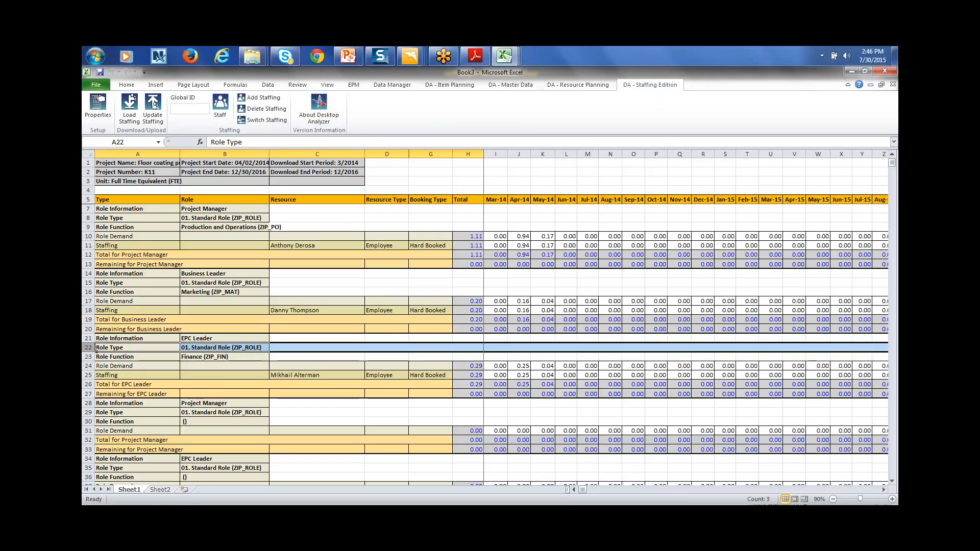
pyautogui.press('Delete')
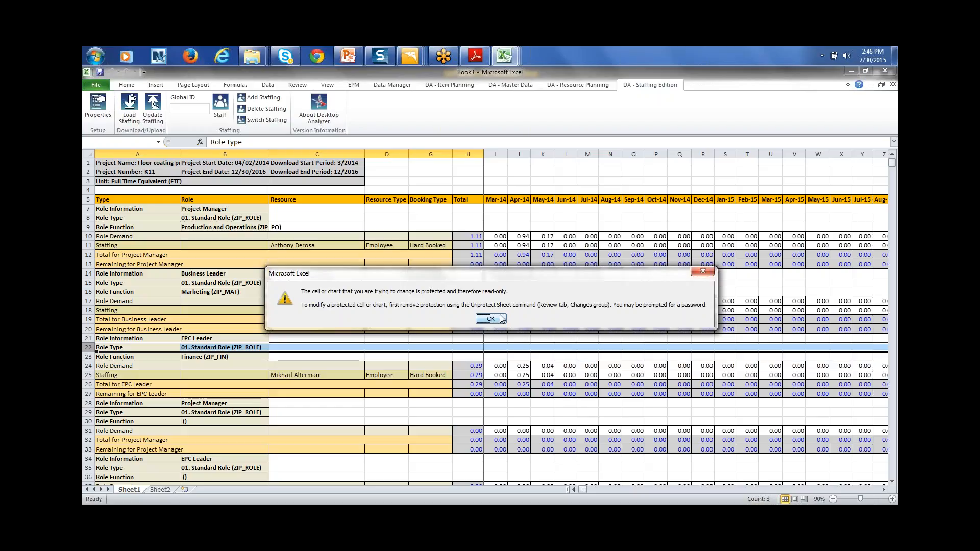
pyautogui.click(499, 320)
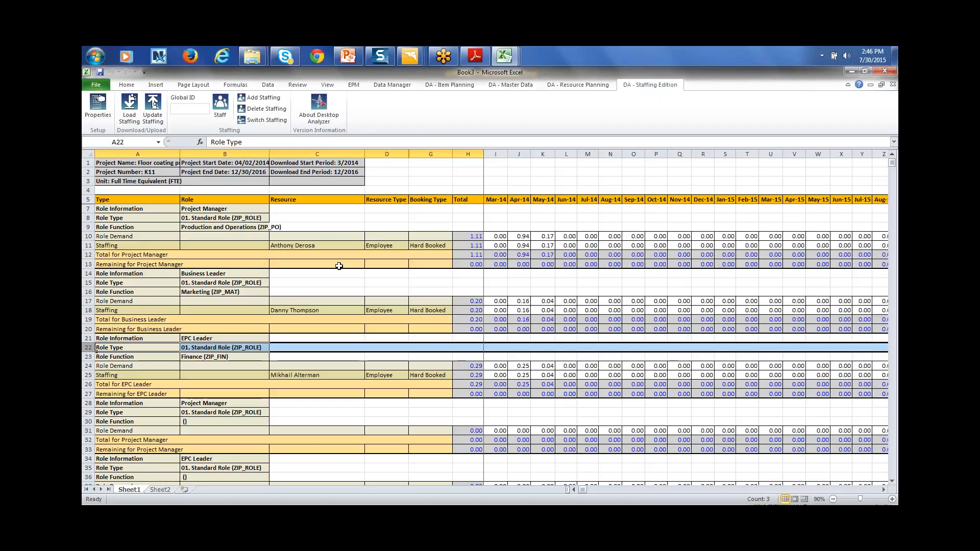
pyautogui.click(340, 265)
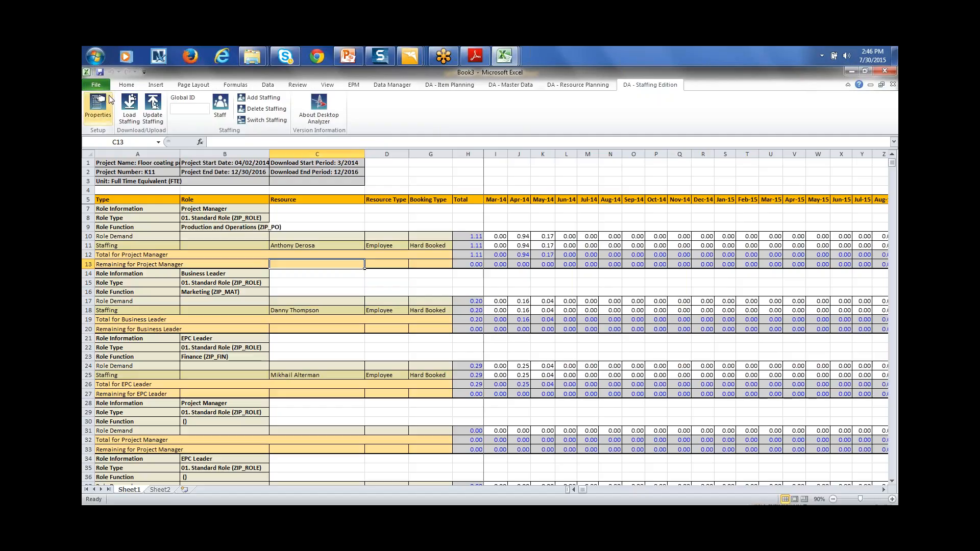
pyautogui.hotkey('alt', 'Tab')
pyautogui.press('Tab')
pyautogui.press('Tab')
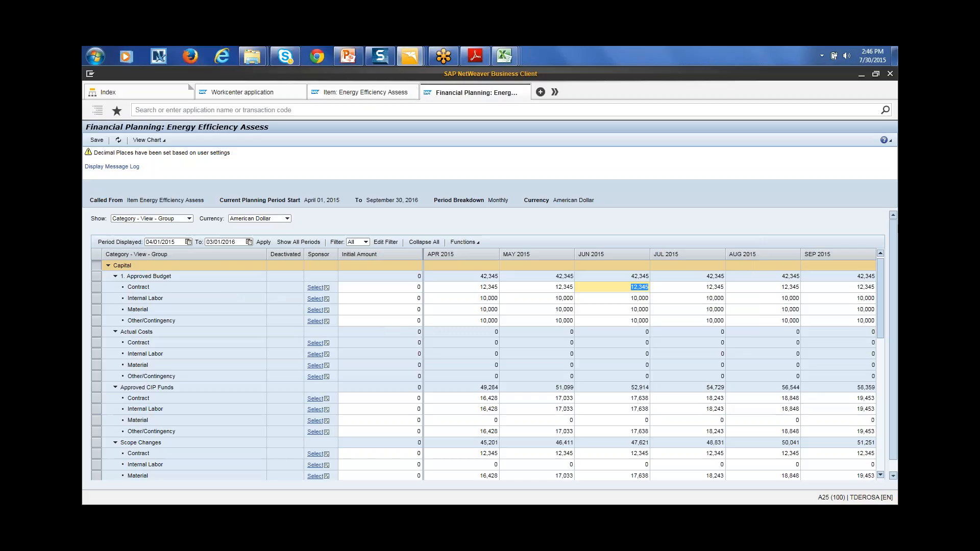
pyautogui.moveTo(879, 334); pyautogui.dragTo(886, 461)
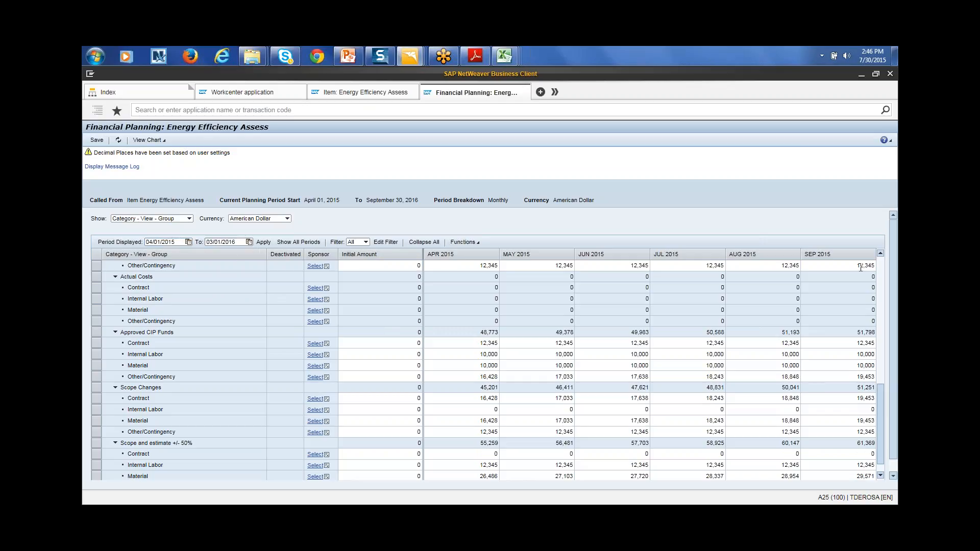
pyautogui.moveTo(883, 418); pyautogui.dragTo(878, 251)
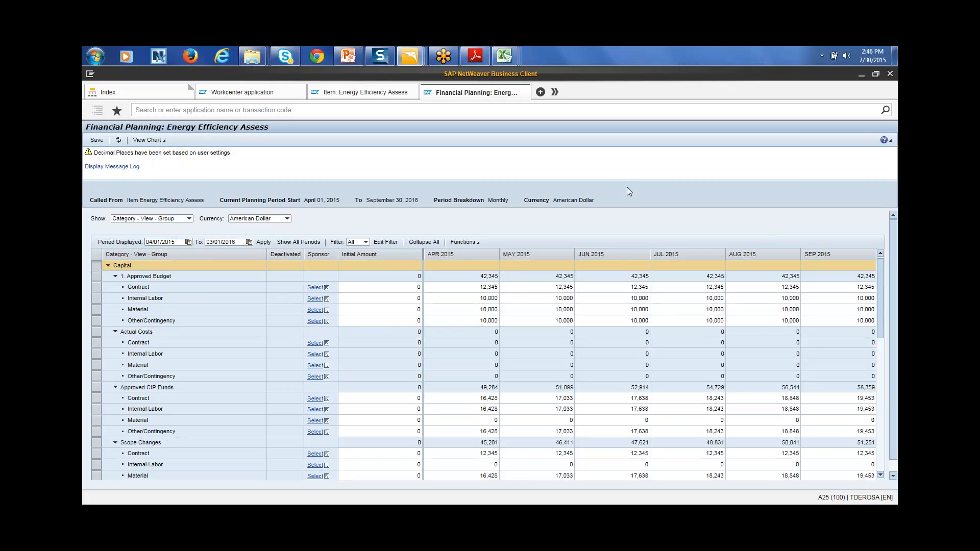
pyautogui.hotkey('alt', 'Tab')
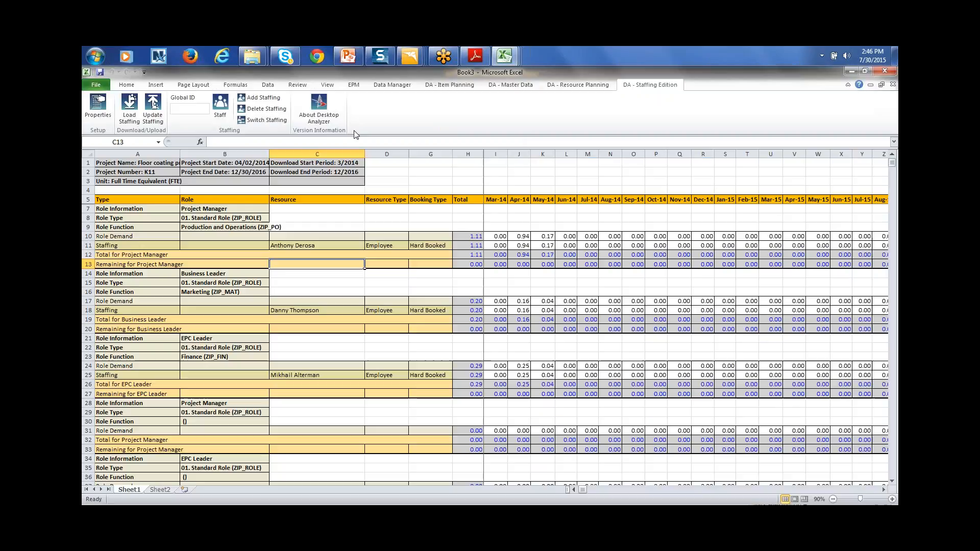
# Create a new blank workbook (Book4) from the File menu
pyautogui.click(96, 85)
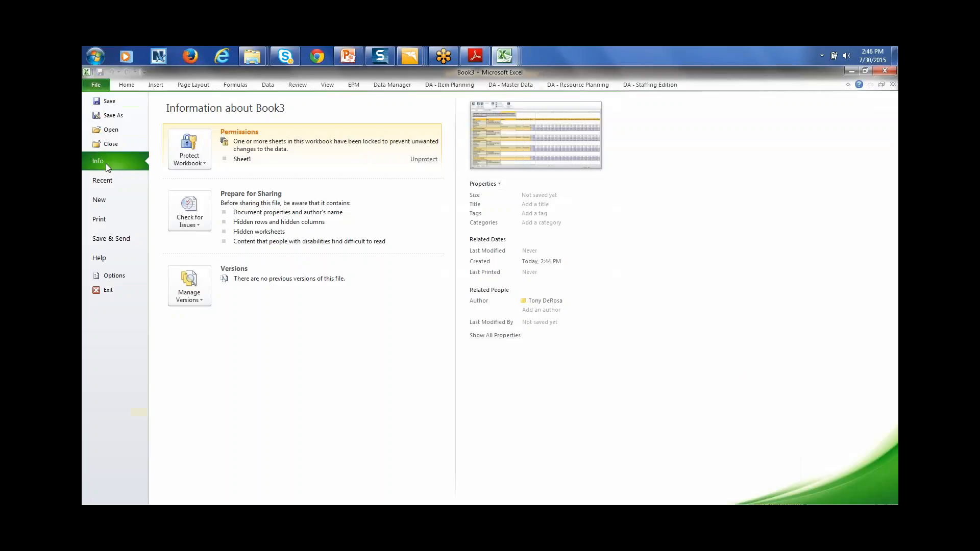
pyautogui.click(114, 204)
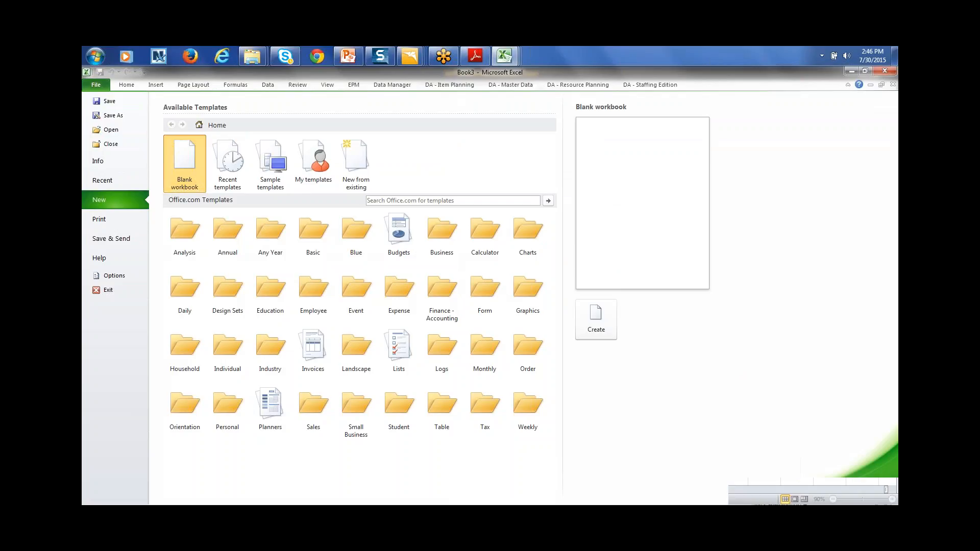
pyautogui.doubleClick(189, 166)
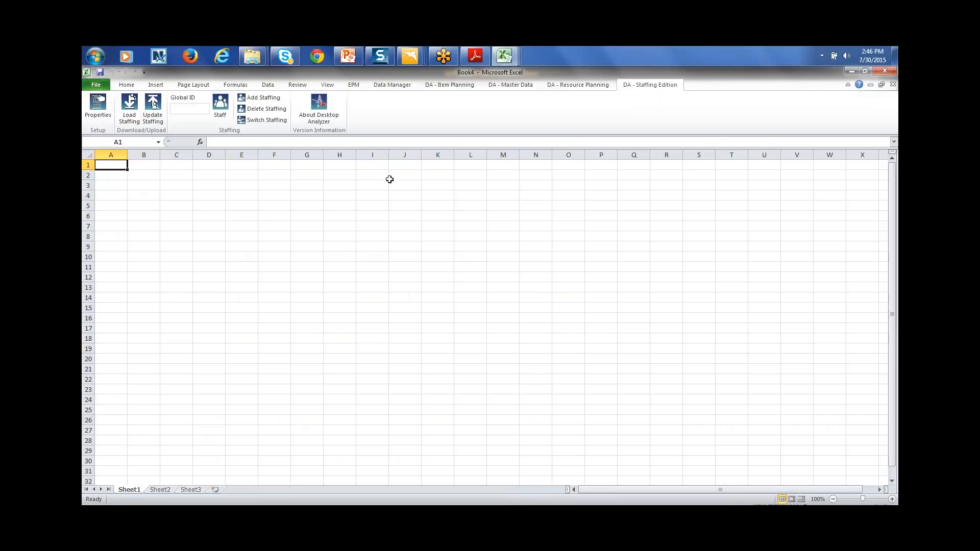
# Attempt a Master Data download with login, dismiss the unauthorized error, and open Maintain Field List
pyautogui.click(505, 87)
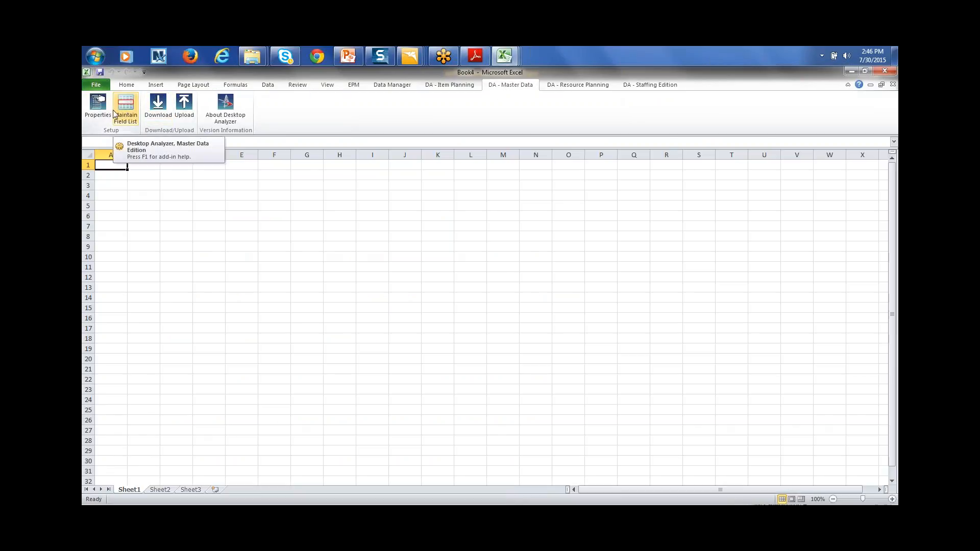
pyautogui.click(158, 105)
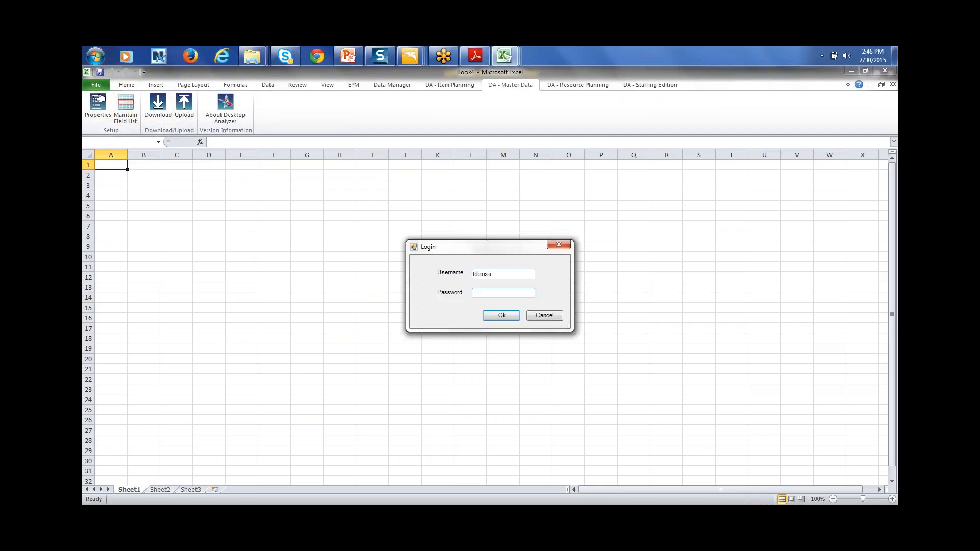
pyautogui.write('*****')
pyautogui.press('Return')
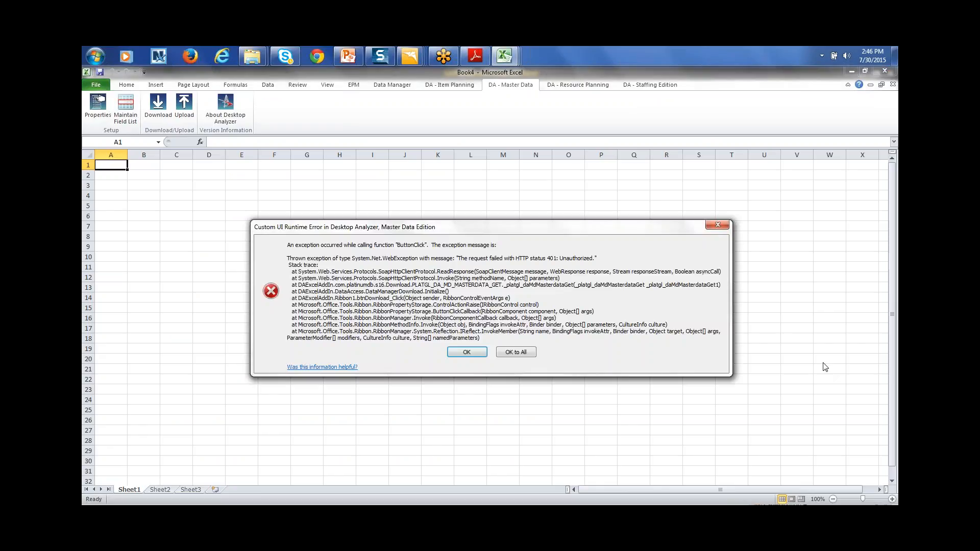
pyautogui.click(470, 352)
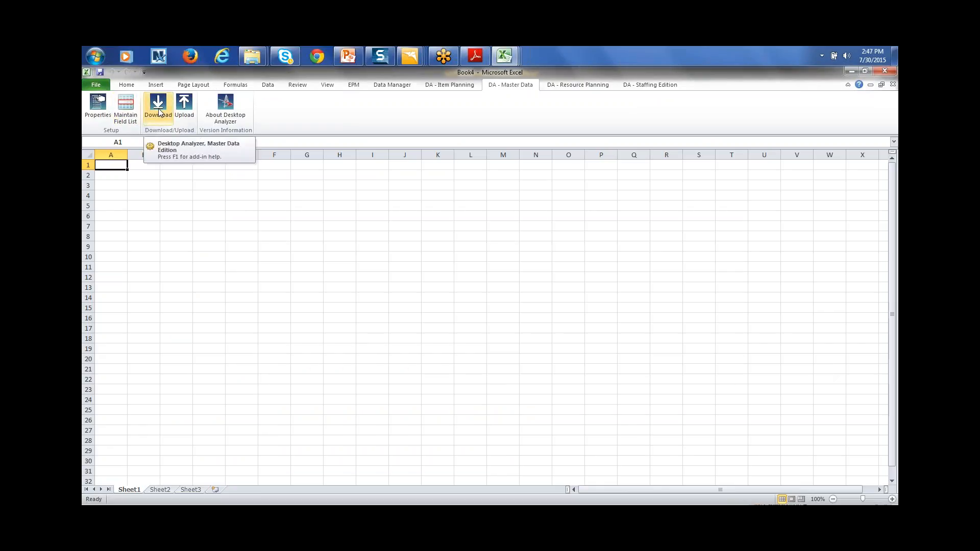
pyautogui.click(125, 114)
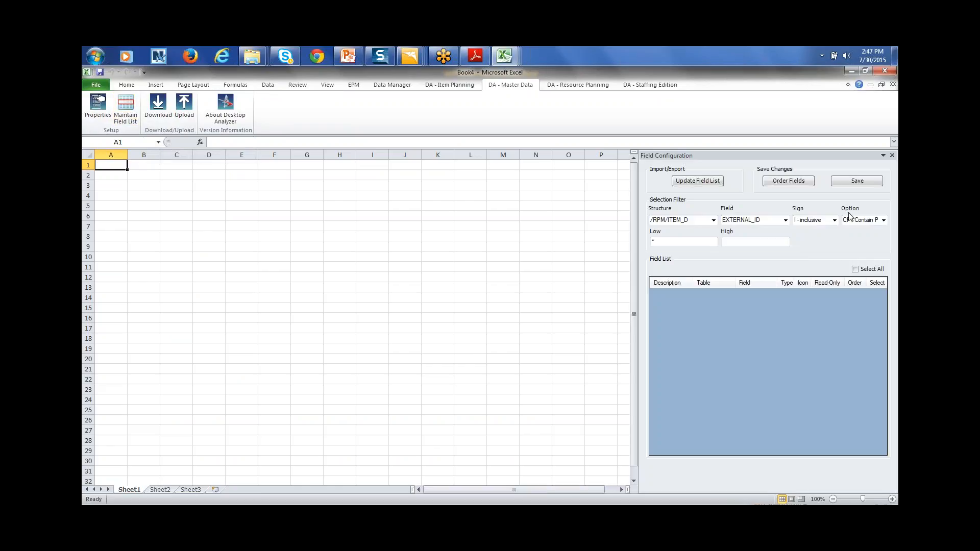
# Select cell N5 and check the still-empty structure list
pyautogui.click(532, 208)
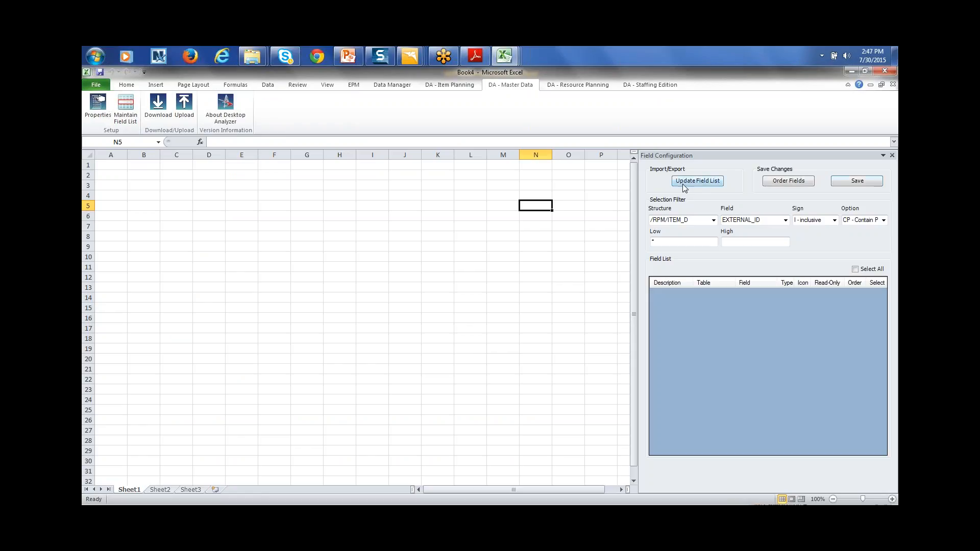
pyautogui.click(714, 220)
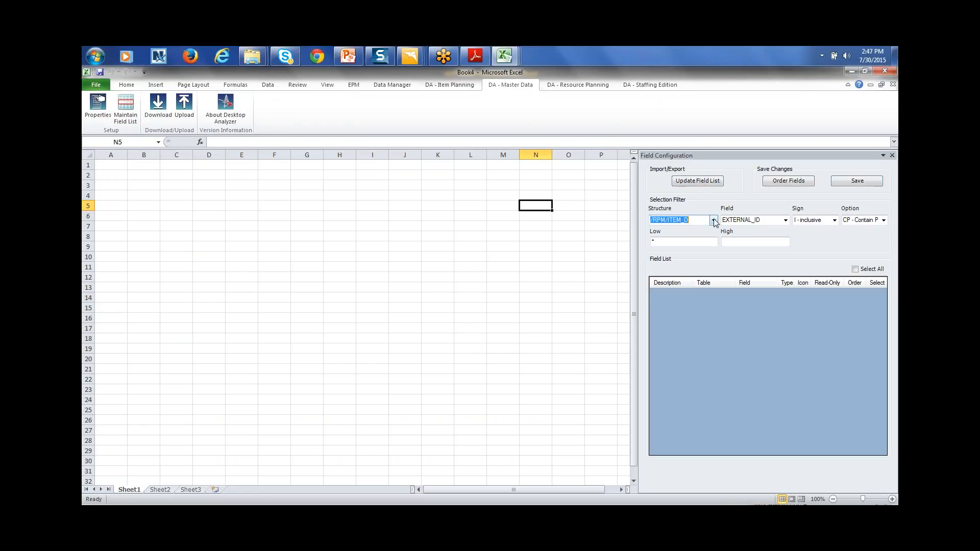
pyautogui.click(690, 202)
# Reload the field list from SAP after logging in, populating /RPM/ITEM_D fields 1–15
pyautogui.click(711, 181)
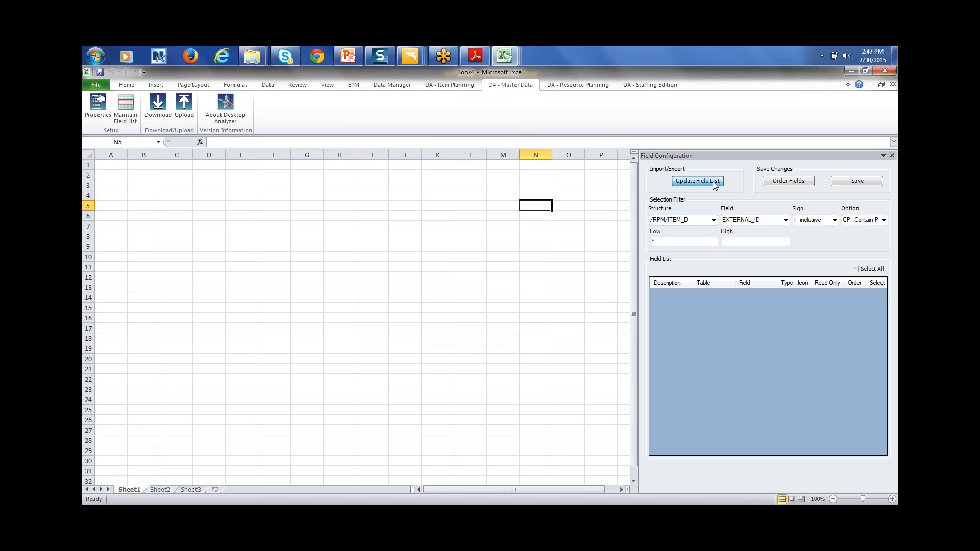
pyautogui.click(550, 327)
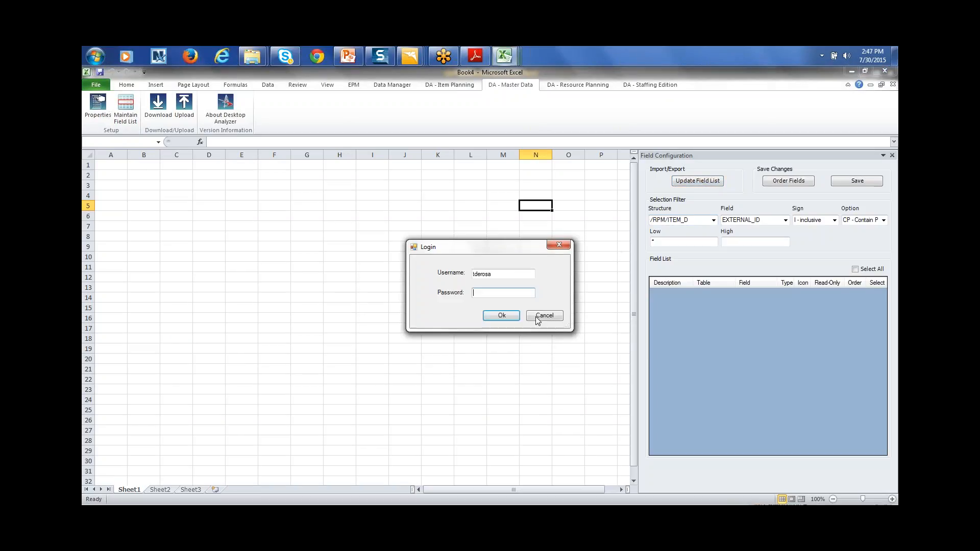
pyautogui.write('*******')
pyautogui.press('BackSpace')
pyautogui.press('BackSpace')
pyautogui.press('BackSpace')
pyautogui.press('Return')
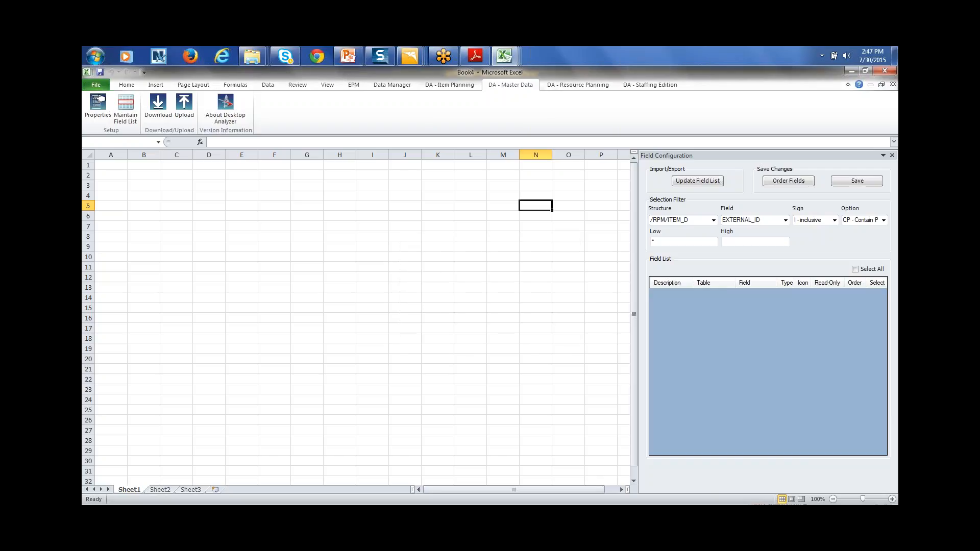
pyautogui.click(686, 180)
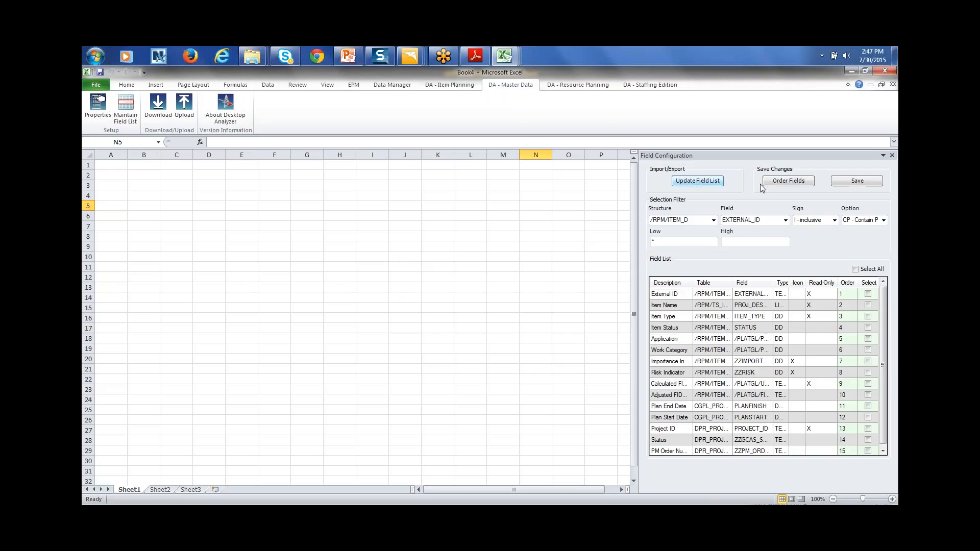
# Select all /RPM/ITEM_D fields, save the configuration, and download the item master data
pyautogui.click(856, 269)
pyautogui.moveTo(885, 312)
pyautogui.mouseDown()
pyautogui.moveTo(885, 383)
pyautogui.moveTo(883, 302)
pyautogui.mouseUp()
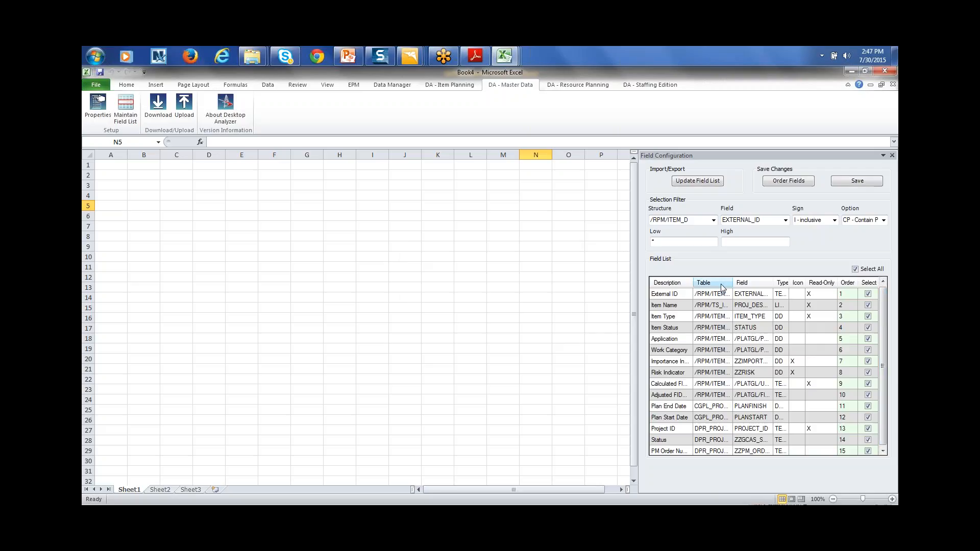
pyautogui.click(713, 220)
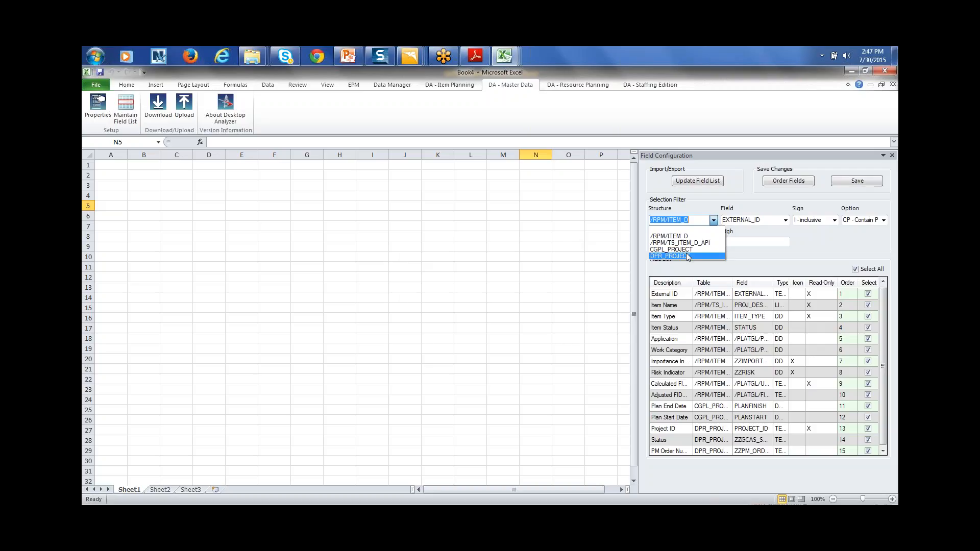
pyautogui.click(697, 208)
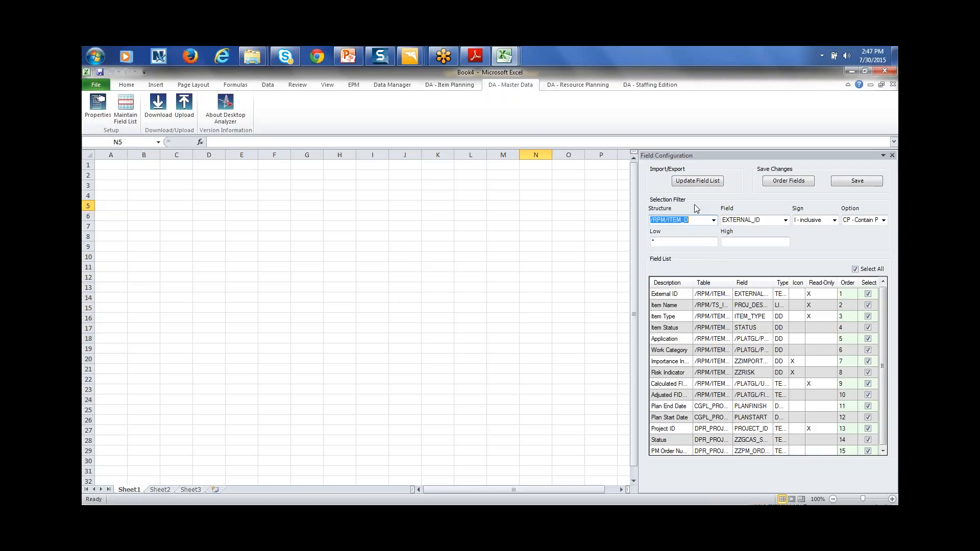
pyautogui.click(863, 182)
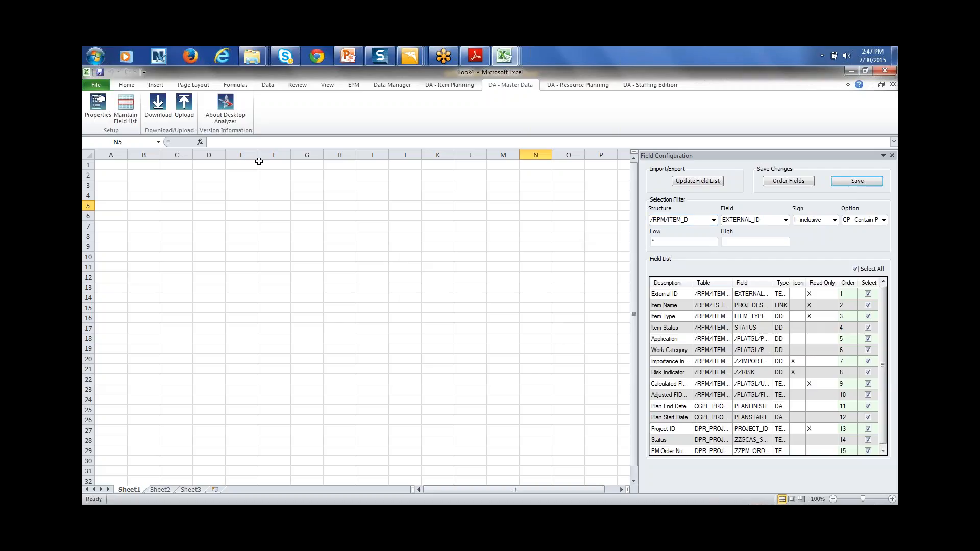
pyautogui.click(158, 115)
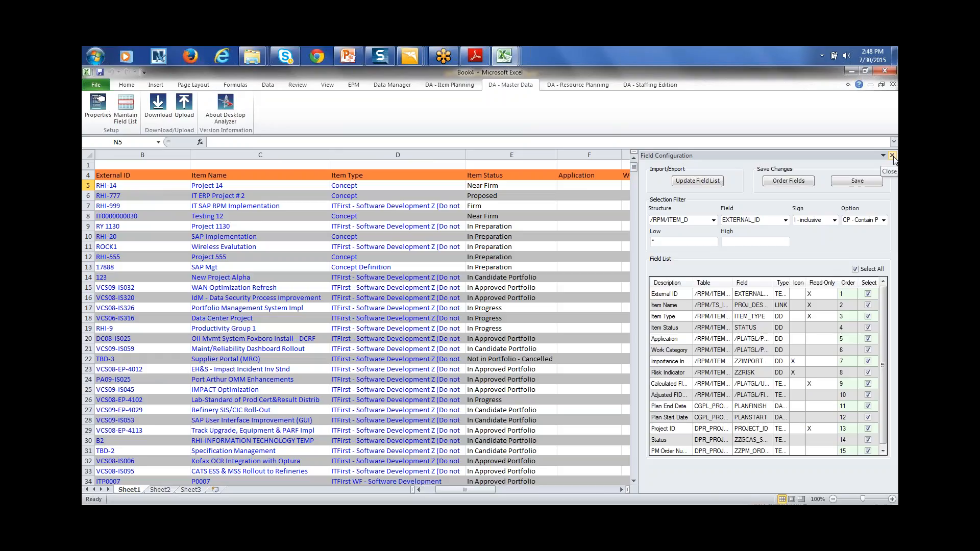
# Close the Field Configuration pane and review the item data, checking Productivity Group 1's Item Status options
pyautogui.click(893, 156)
pyautogui.click(511, 328)
pyautogui.press('Left')
pyautogui.press('Left')
pyautogui.press('Left')
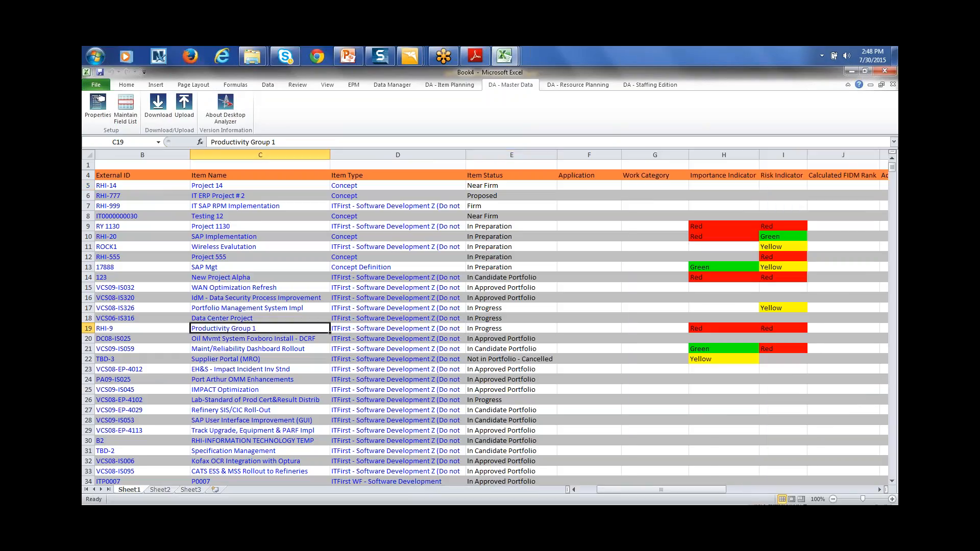
pyautogui.press('Up')
pyautogui.press('Up')
pyautogui.press('Up')
pyautogui.press('Up')
pyautogui.press('Up')
pyautogui.press('Up')
pyautogui.press('Up')
pyautogui.press('Up')
pyautogui.press('Up')
pyautogui.press('Up')
pyautogui.press('Up')
pyautogui.press('Up')
pyautogui.press('Up')
pyautogui.press('Up')
pyautogui.press('Up')
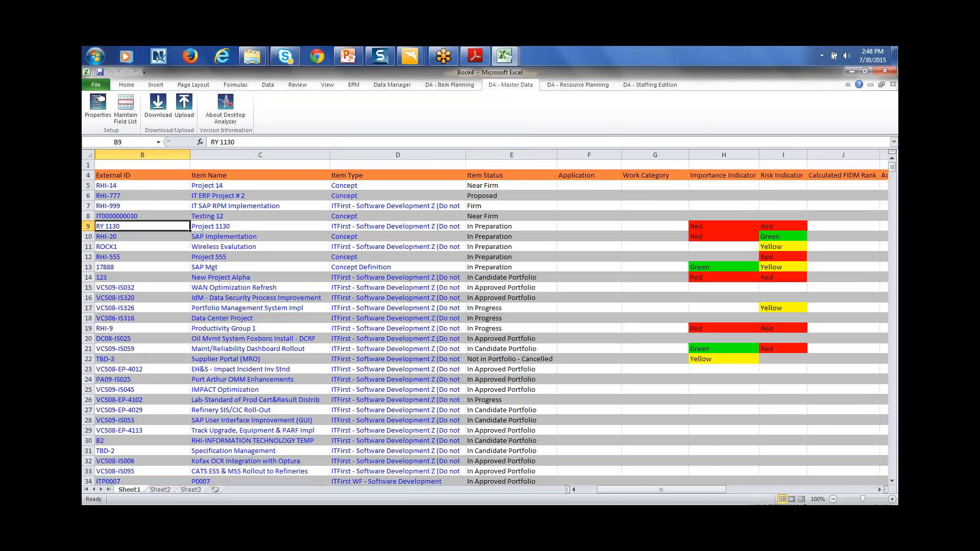
pyautogui.press('Right')
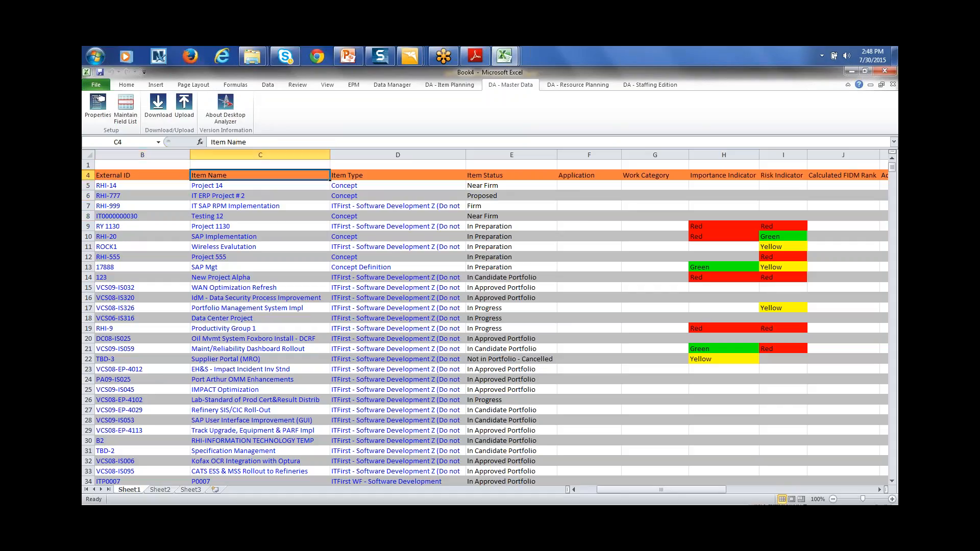
pyautogui.press('Right')
pyautogui.press('Right')
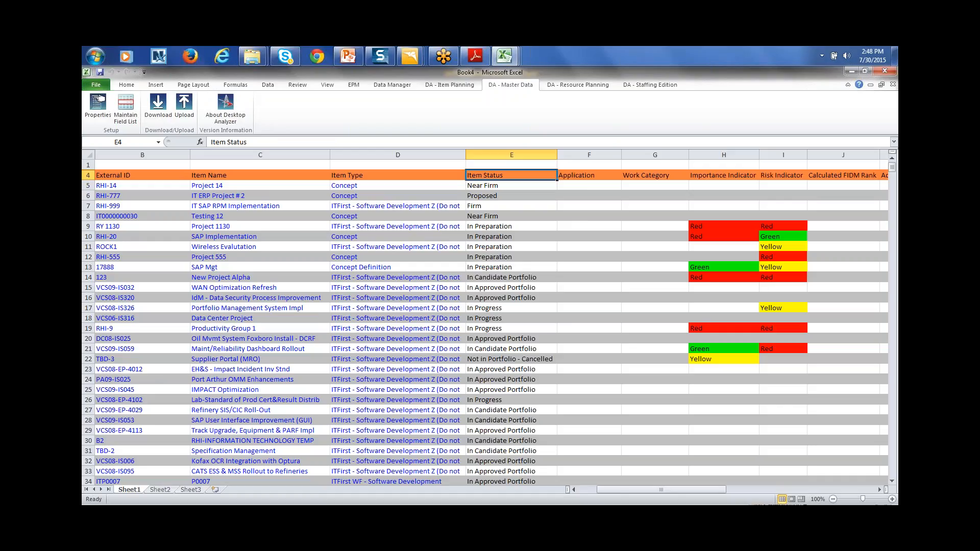
pyautogui.press('Down')
pyautogui.press('Down')
pyautogui.press('Down')
pyautogui.press('Down')
pyautogui.scroll(-3, 609, 329)
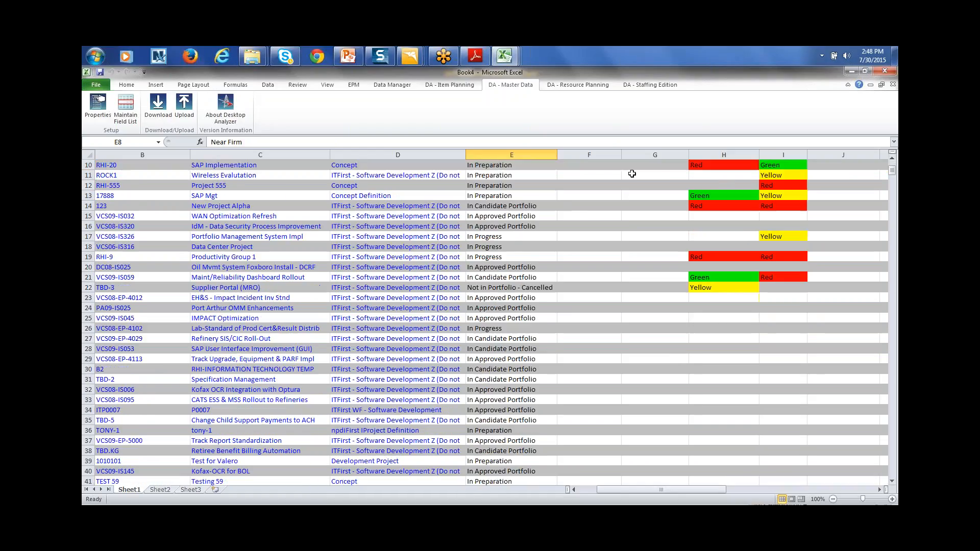
pyautogui.click(528, 257)
pyautogui.click(561, 257)
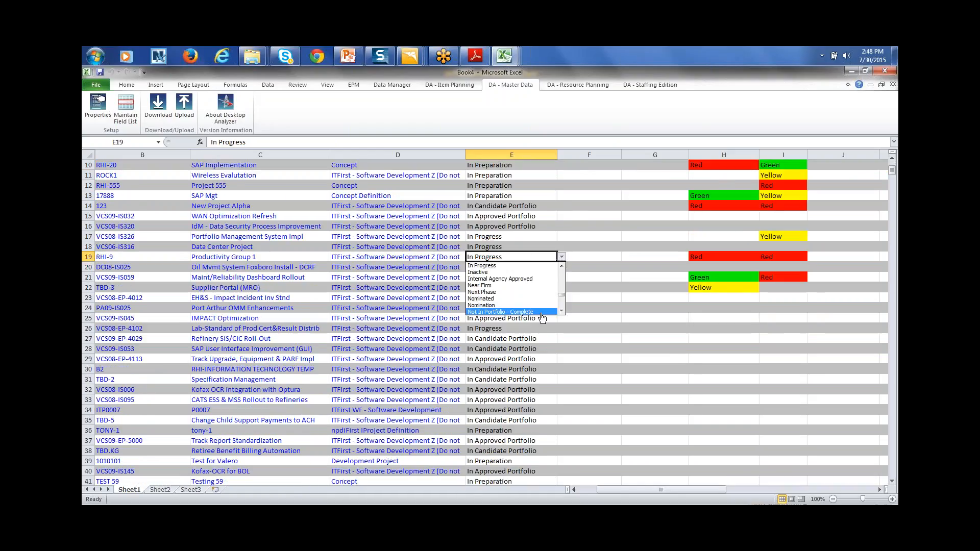
pyautogui.click(510, 234)
# Set ROCK1's Importance Indicator to Yellow and VCS09-IS032's to Green
pyautogui.press('Up')
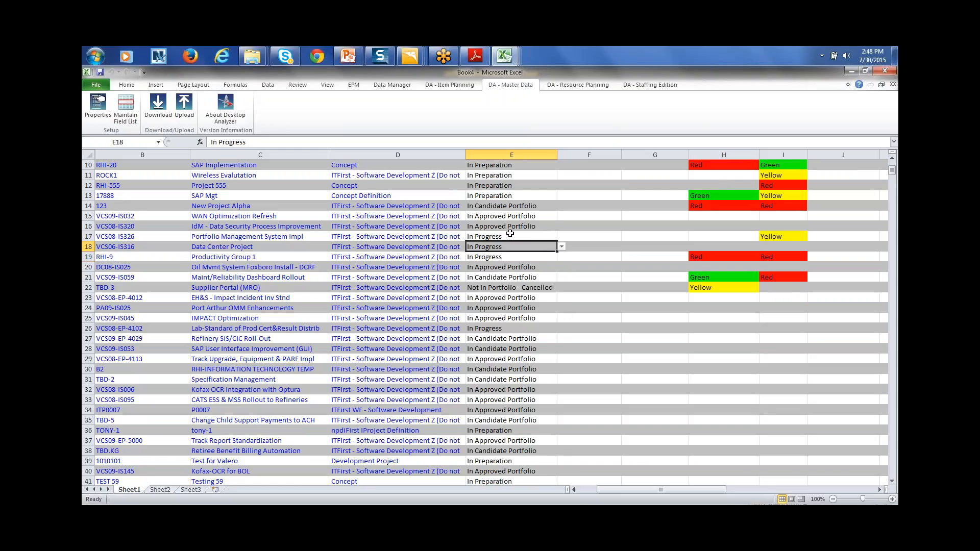
pyautogui.press('Up')
pyautogui.press('Up')
pyautogui.press('Up')
pyautogui.press('Up')
pyautogui.press('Up')
pyautogui.press('Up')
pyautogui.press('Up')
pyautogui.press('Up')
pyautogui.press('Up')
pyautogui.press('Up')
pyautogui.press('Up')
pyautogui.press('Up')
pyautogui.press('Up')
pyautogui.press('Up')
pyautogui.press('Right')
pyautogui.press('Right')
pyautogui.press('Right')
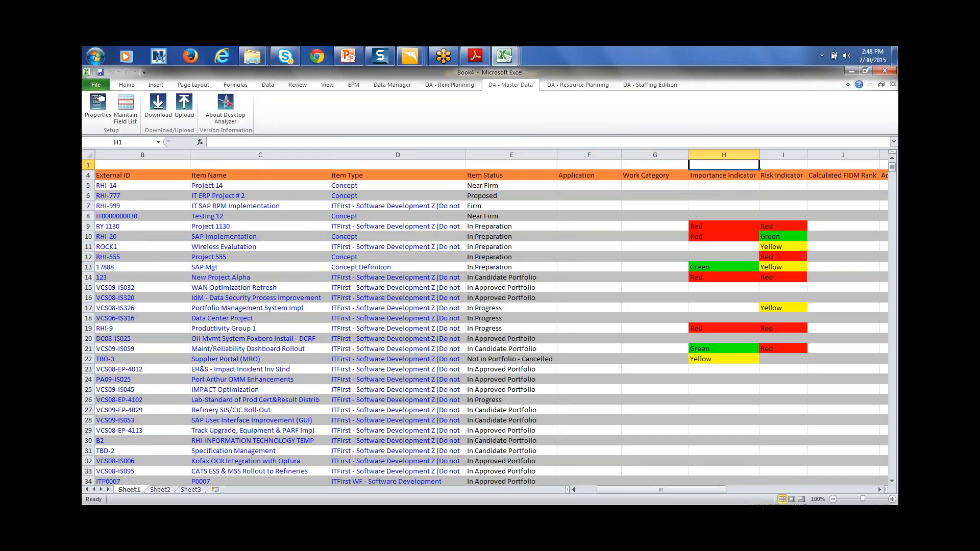
pyautogui.press('Down')
pyautogui.press('Down')
pyautogui.press('Down')
pyautogui.press('Down')
pyautogui.press('Down')
pyautogui.press('Down')
pyautogui.press('Down')
pyautogui.press('Down')
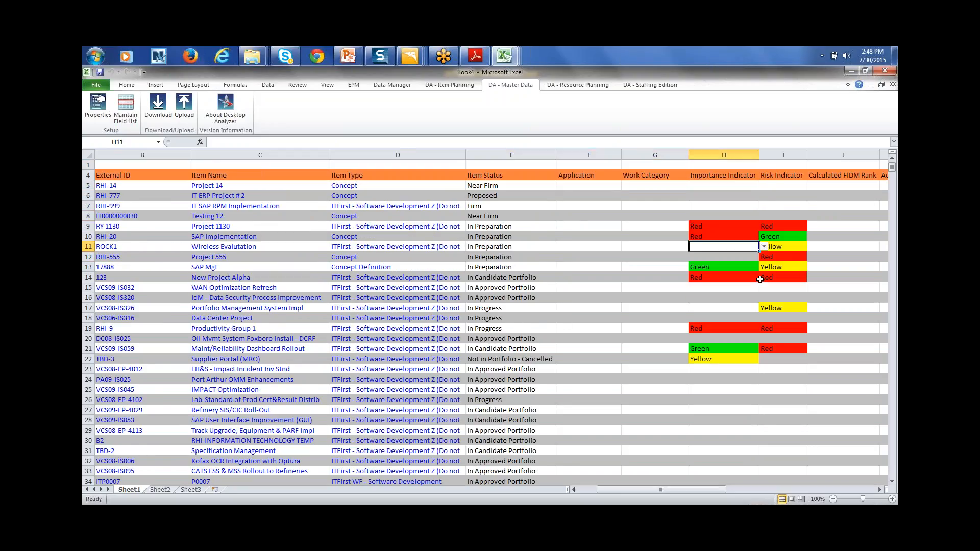
pyautogui.click(764, 247)
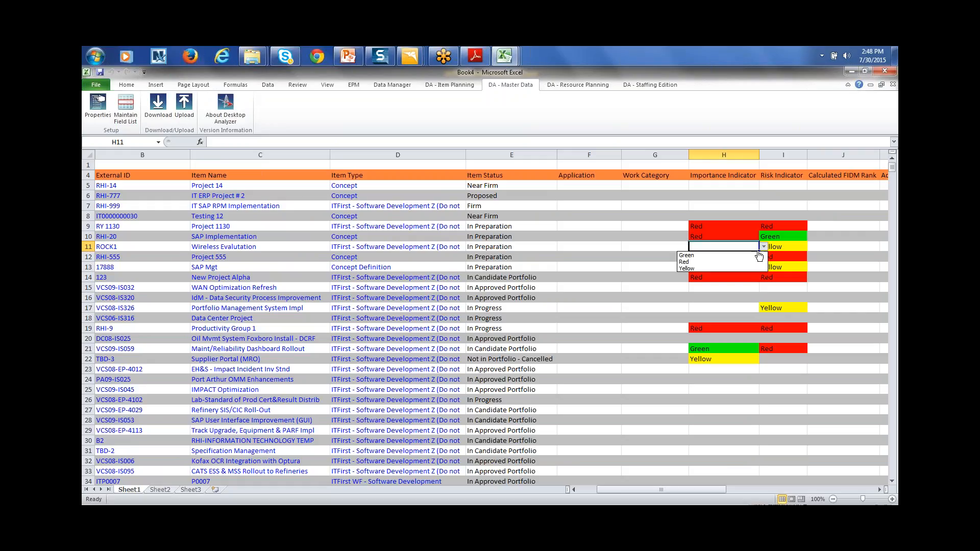
pyautogui.click(749, 268)
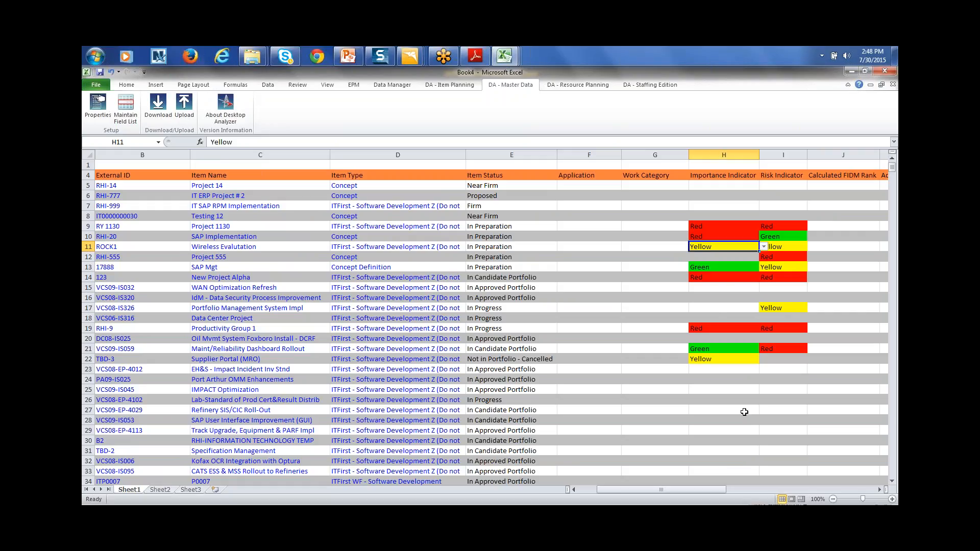
pyautogui.click(715, 289)
pyautogui.click(764, 287)
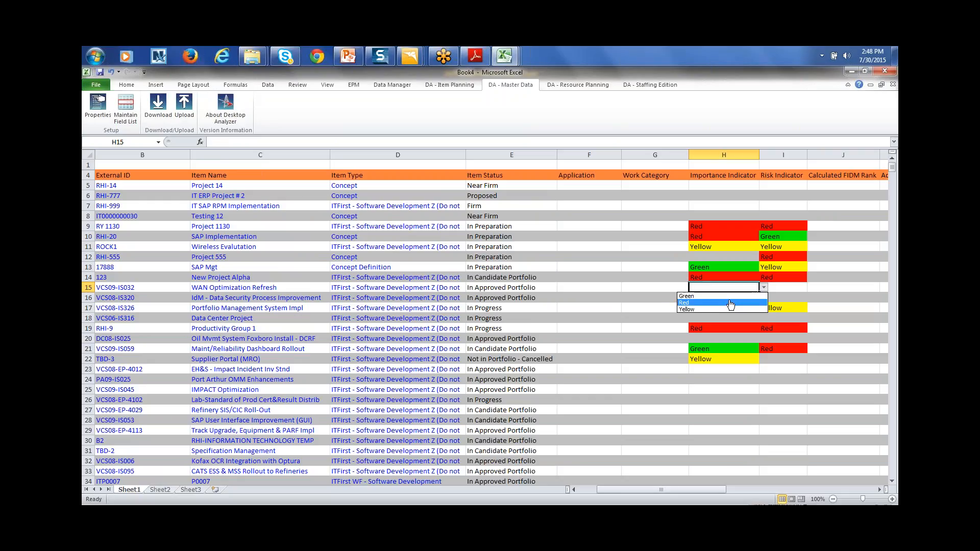
pyautogui.click(725, 297)
# Look over the Testing 12 row, then switch windows toward the PowerPoint presentation
pyautogui.click(817, 216)
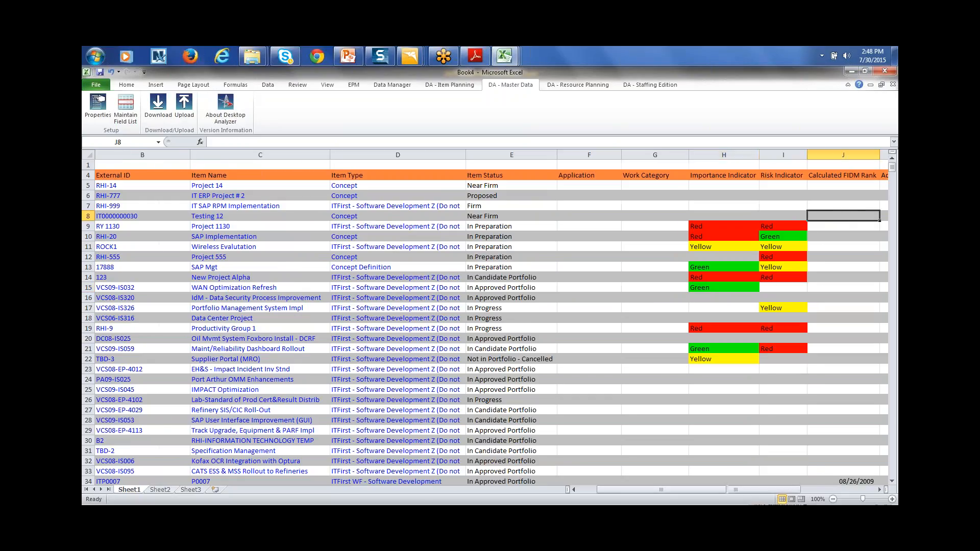
pyautogui.press('Right')
pyautogui.press('Right')
pyautogui.press('Right')
pyautogui.press('Right')
pyautogui.press('Right')
pyautogui.press('Right')
pyautogui.press('Right')
pyautogui.press('Right')
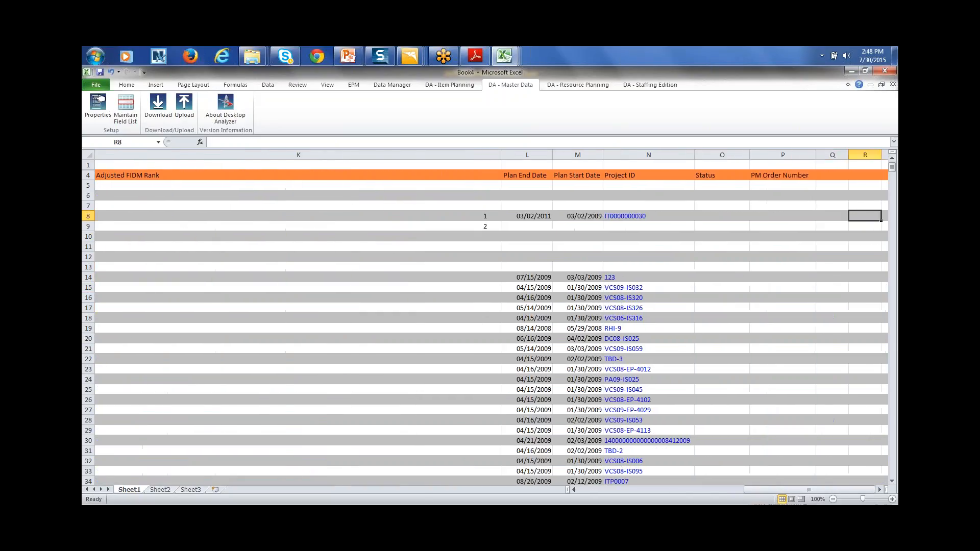
pyautogui.press('Left')
pyautogui.press('Left')
pyautogui.press('Left')
pyautogui.press('Left')
pyautogui.press('Left')
pyautogui.press('Left')
pyautogui.press('Left')
pyautogui.press('Left')
pyautogui.press('Left')
pyautogui.press('Left')
pyautogui.press('Left')
pyautogui.press('Left')
pyautogui.press('Left')
pyautogui.press('Left')
pyautogui.press('Left')
pyautogui.press('Left')
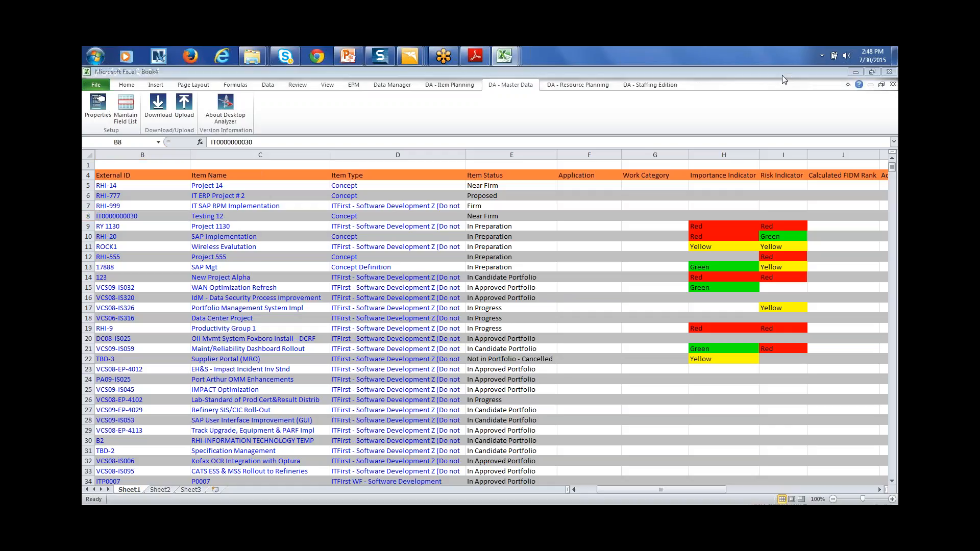
pyautogui.hotkey('alt', 'Tab')
pyautogui.hotkey('alt', 'Tab')
pyautogui.hotkey('alt', 'Tab')
pyautogui.hotkey('alt', 'Tab')
pyautogui.hotkey('alt', 'Tab')
pyautogui.hotkey('alt', 'Tab')
pyautogui.hotkey('alt', 'Tab')
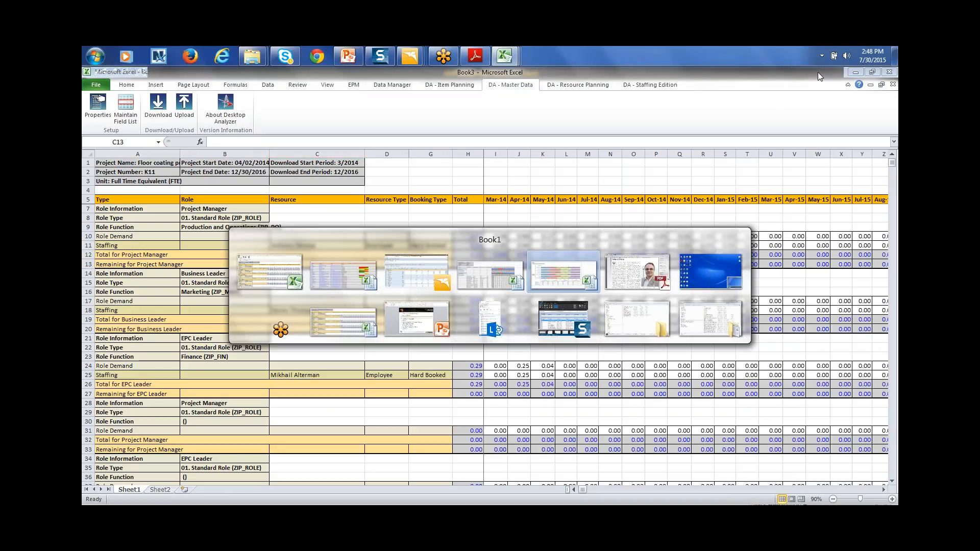
pyautogui.hotkey('alt', 'Tab')
pyautogui.hotkey('alt', 'Tab')
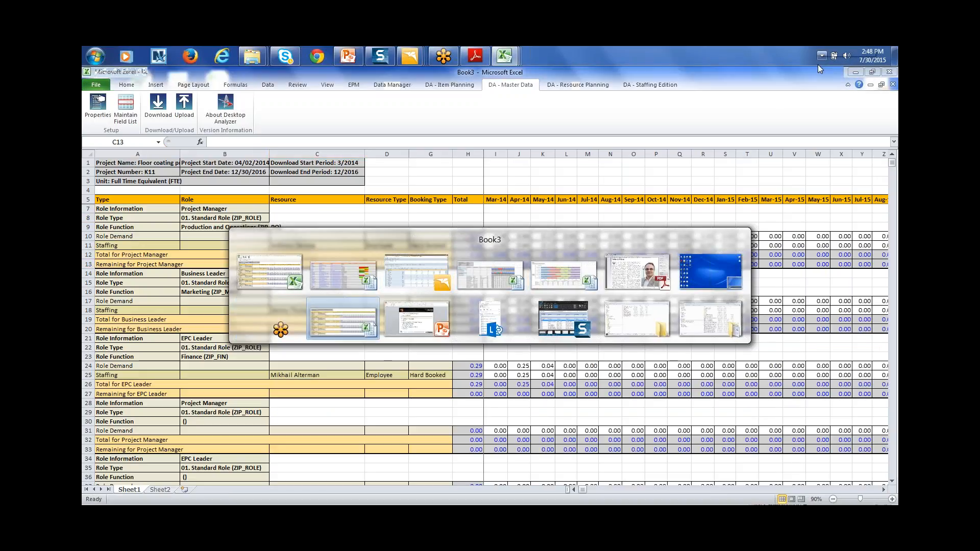
pyautogui.hotkey('alt', 'Tab')
pyautogui.hotkey('alt', 'Tab')
pyautogui.hotkey('alt', 'Tab')
pyautogui.hotkey('alt', 'Tab')
pyautogui.hotkey('alt', 'Tab')
pyautogui.hotkey('alt', 'Tab')
pyautogui.hotkey('alt', 'Tab')
pyautogui.hotkey('alt', 'Tab')
pyautogui.hotkey('alt', 'Tab')
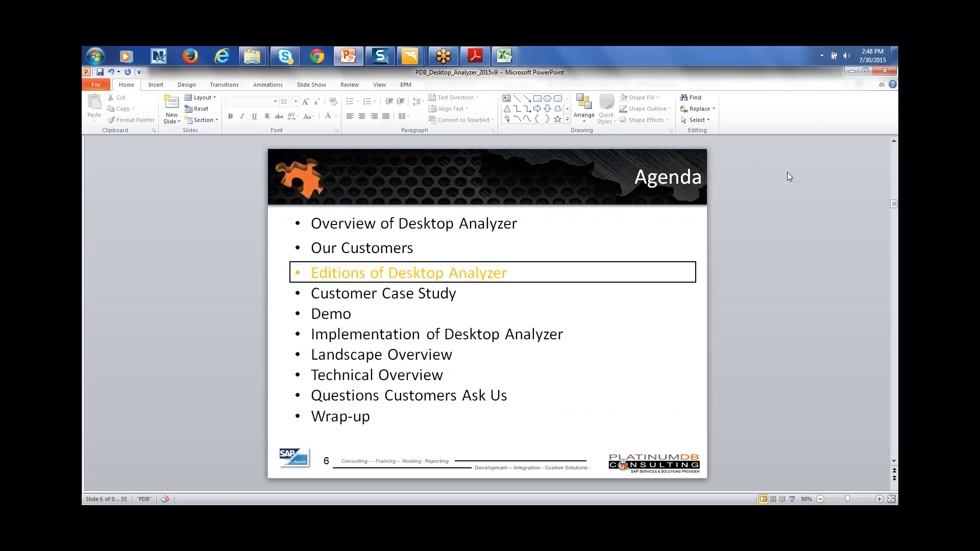
# Advance the PDB_Desktop_Analyzer_2015v9 deck from slide 6 to slide 8, 'Editions of DA – Staffing'
pyautogui.press('pagedown')
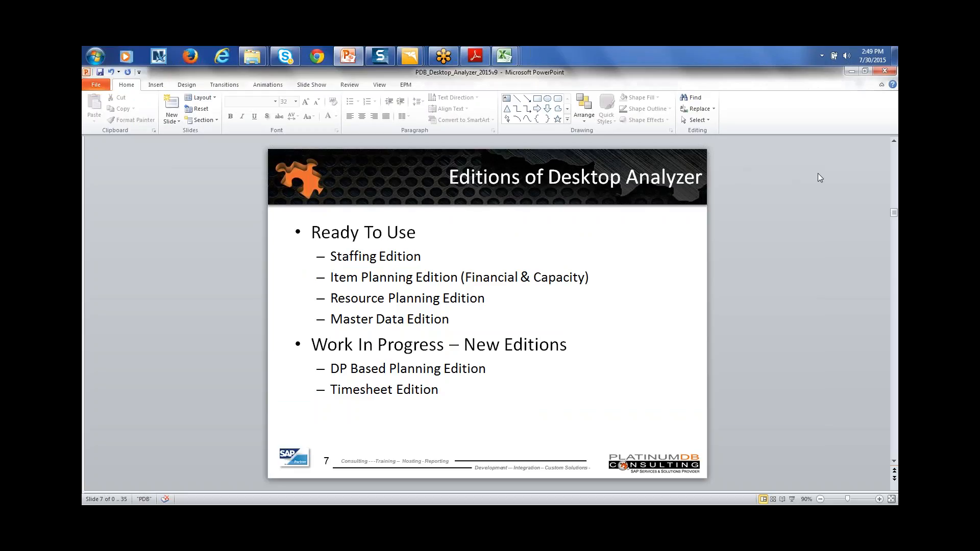
pyautogui.scroll(-1, 818, 177)
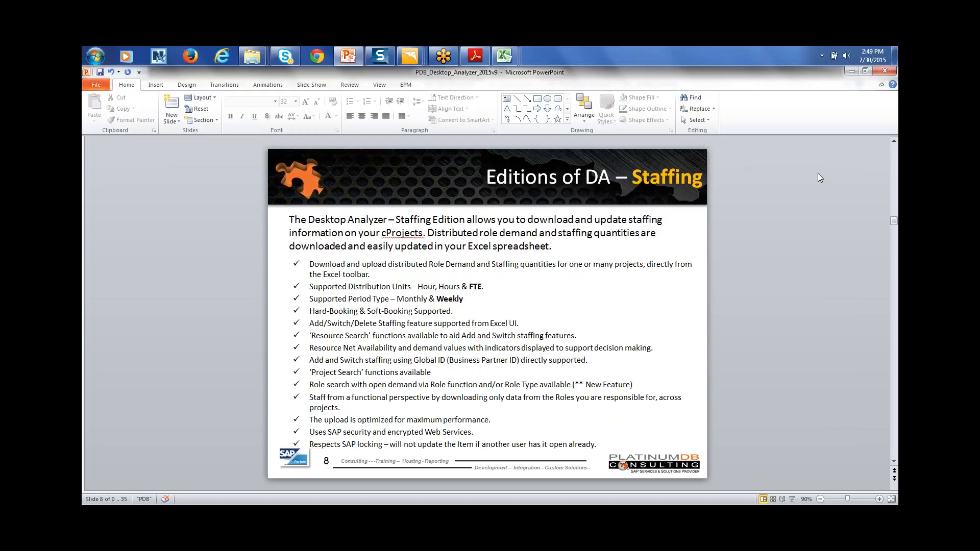